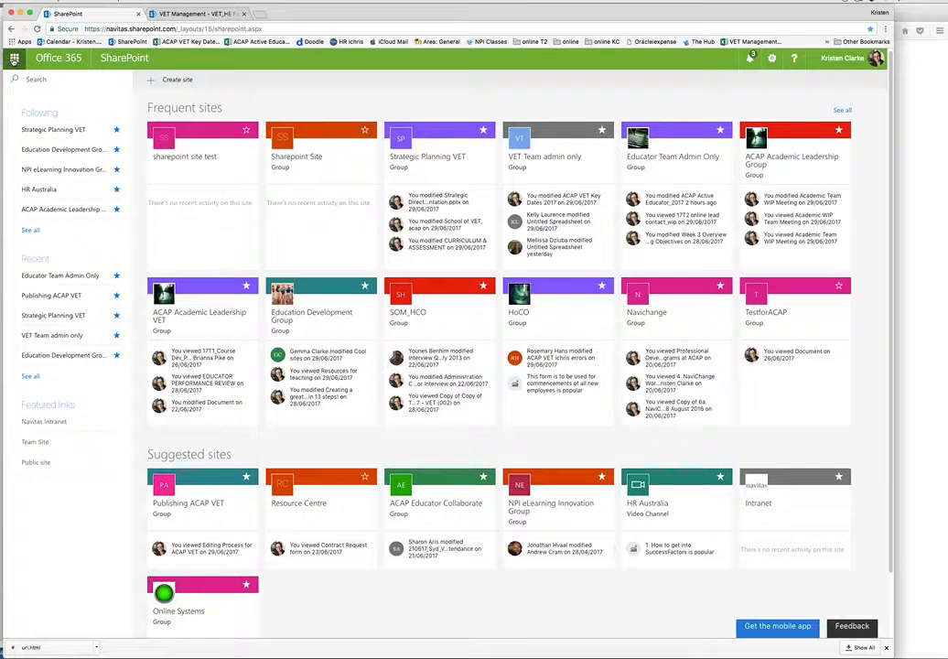
Switch to the other browser window and sign in to outlook.navitas.com, removing the e-mail domain from the username and entering the account password.
click(14, 59)
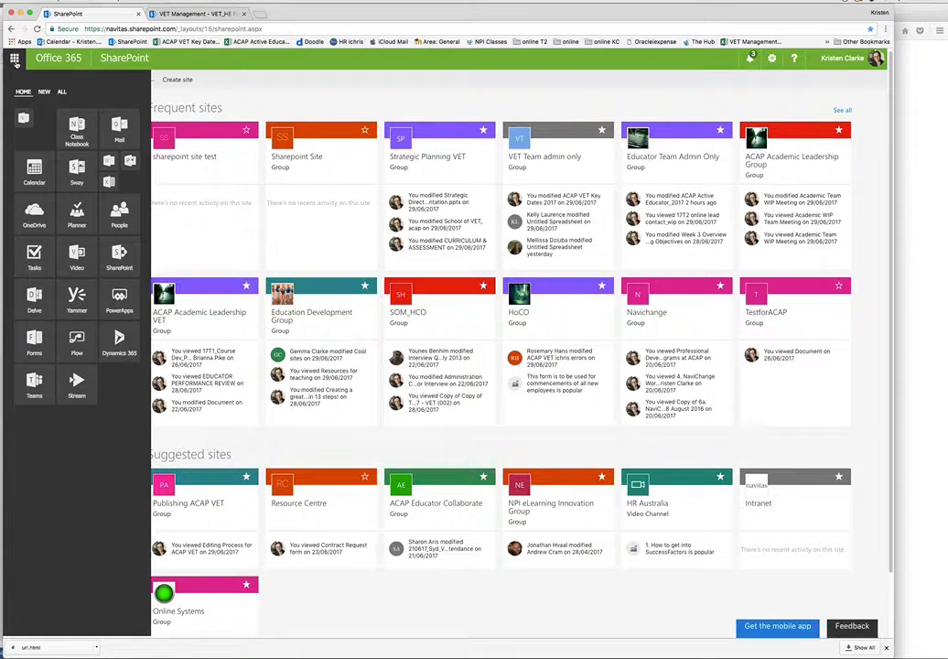
click(921, 191)
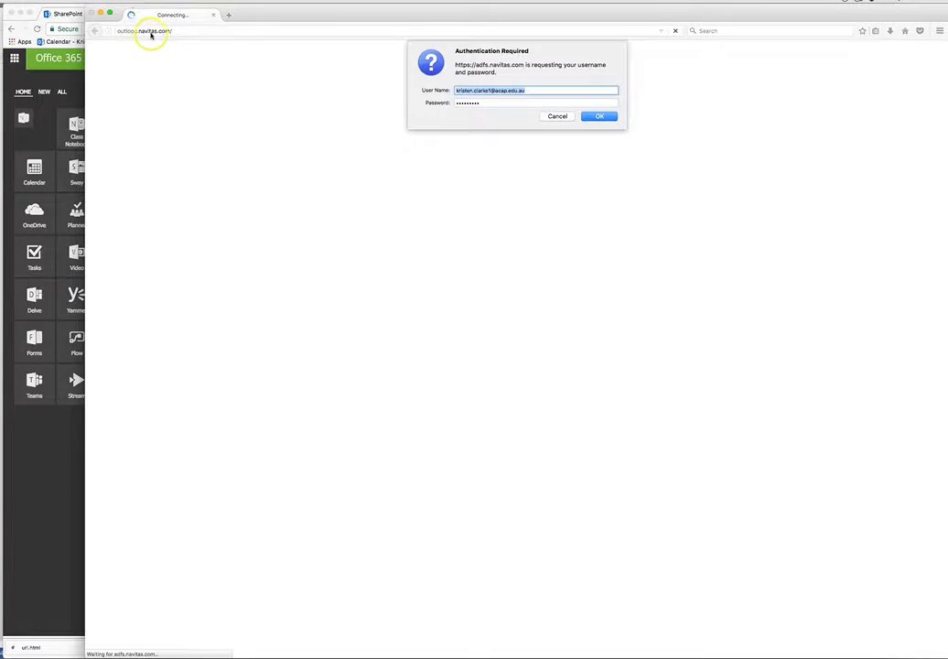
click(538, 90)
key(BackSpace)
key(BackSpace)
key(BackSpace)
key(BackSpace)
key(BackSpace)
key(BackSpace)
key(BackSpace)
key(BackSpace)
key(BackSpace)
key(BackSpace)
key(BackSpace)
key(BackSpace)
key(Tab)
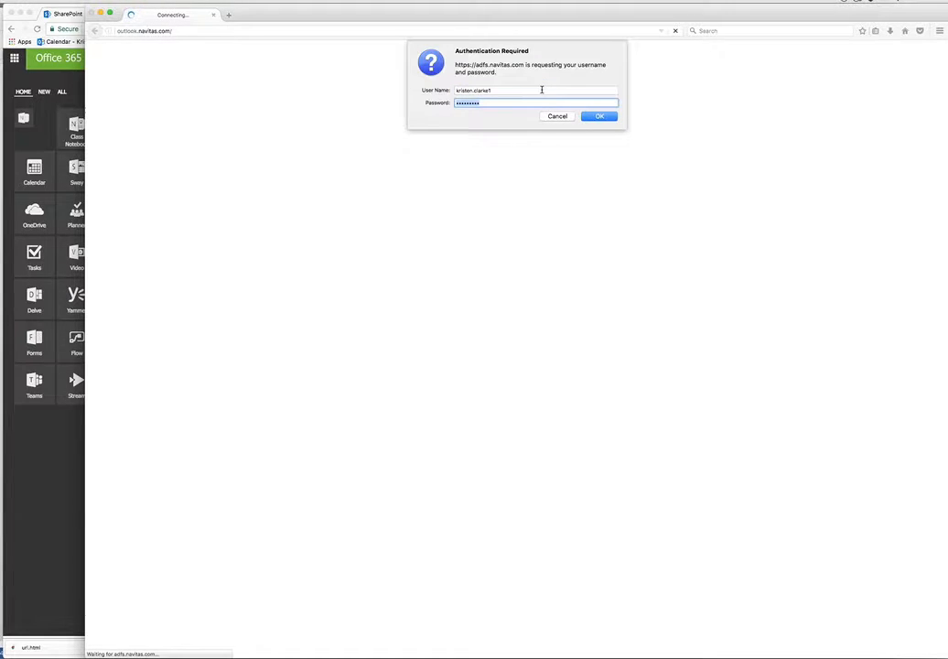
text(•••••••)
key(Return)
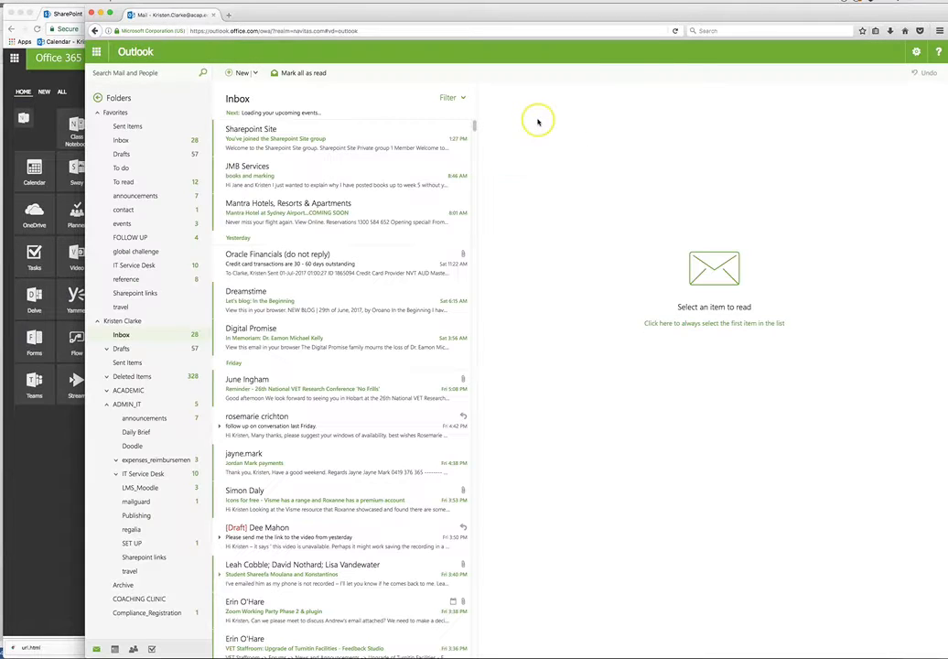
Open SharePoint from the Office 365 app launcher and return to the SharePoint home page with the launcher closed.
click(95, 55)
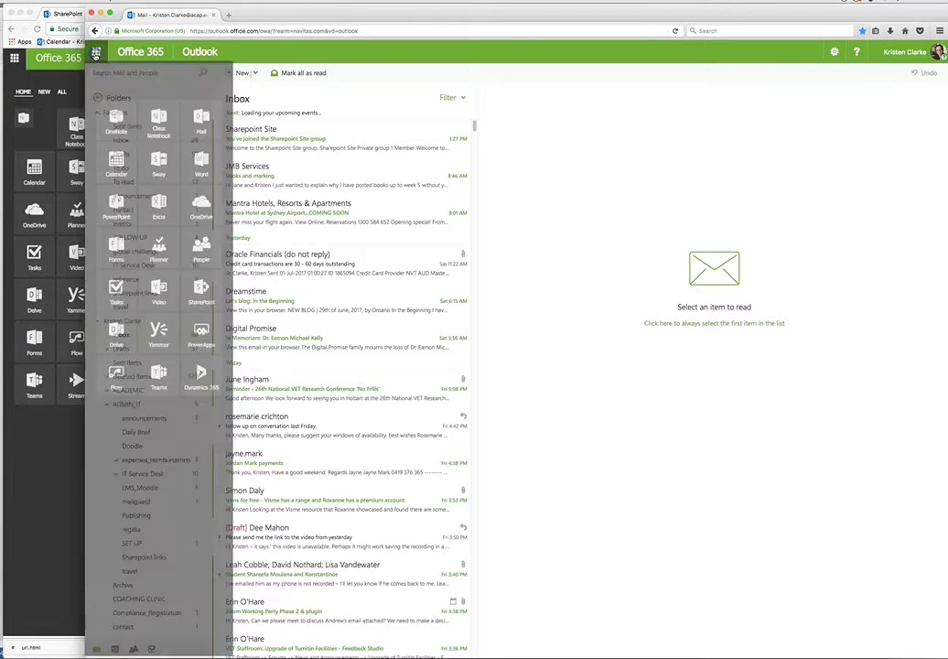
click(95, 53)
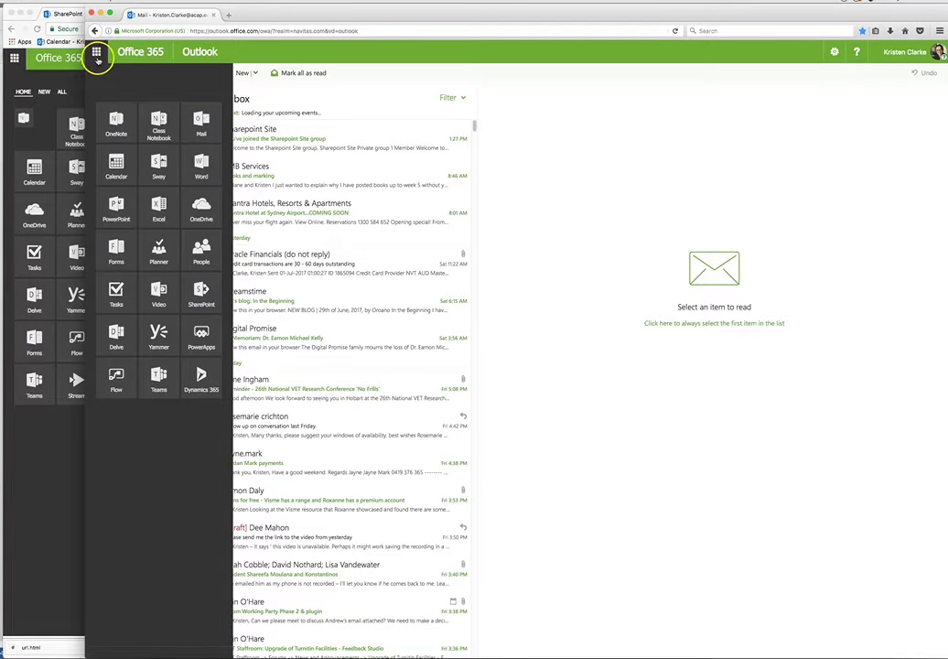
click(200, 293)
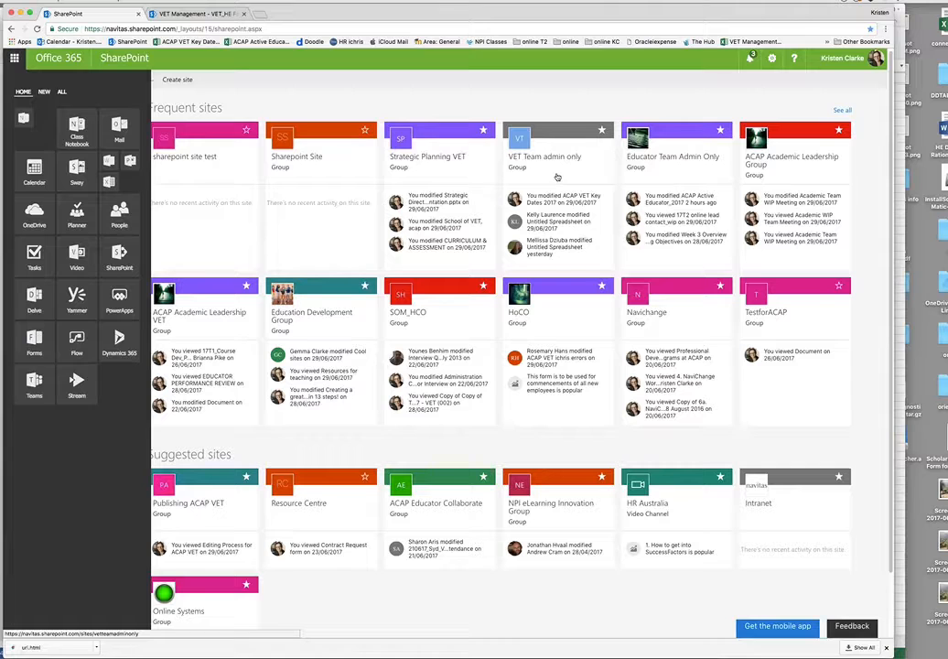
click(551, 97)
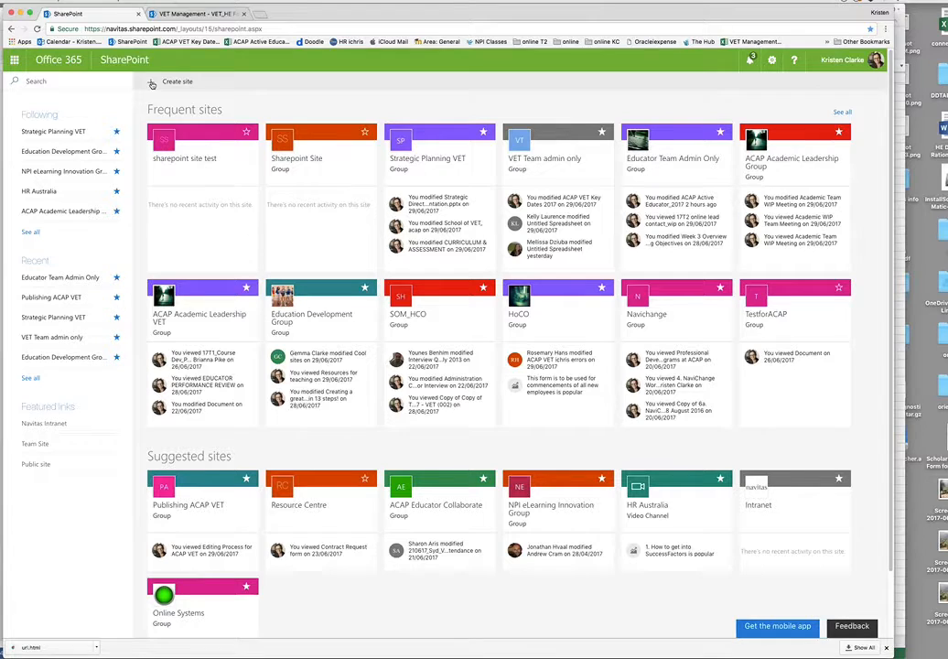
Open the People app from the Office 365 app launcher, look at the contacts and groups, and return to SharePoint.
click(14, 60)
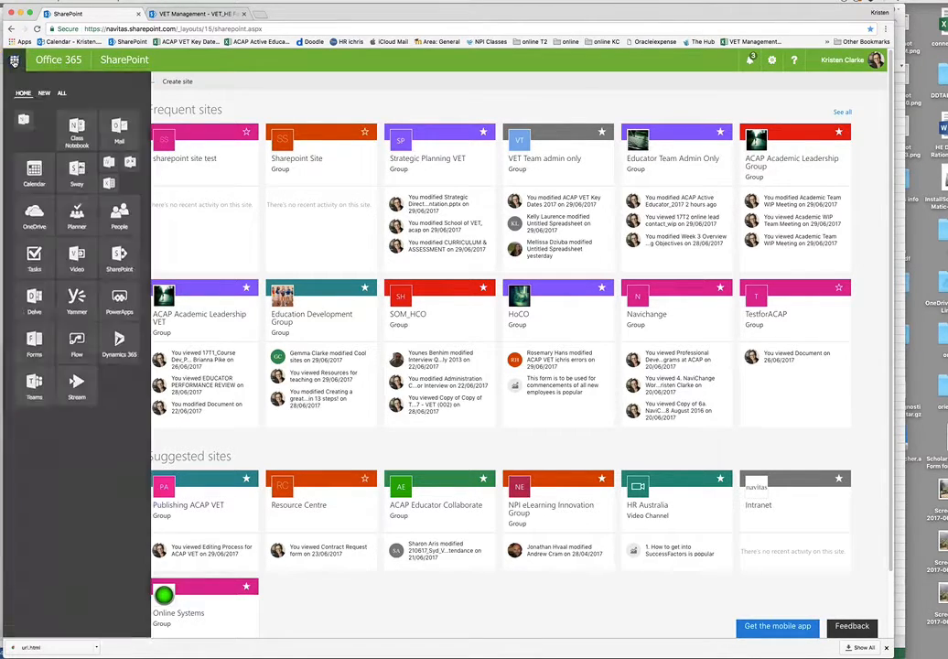
click(120, 223)
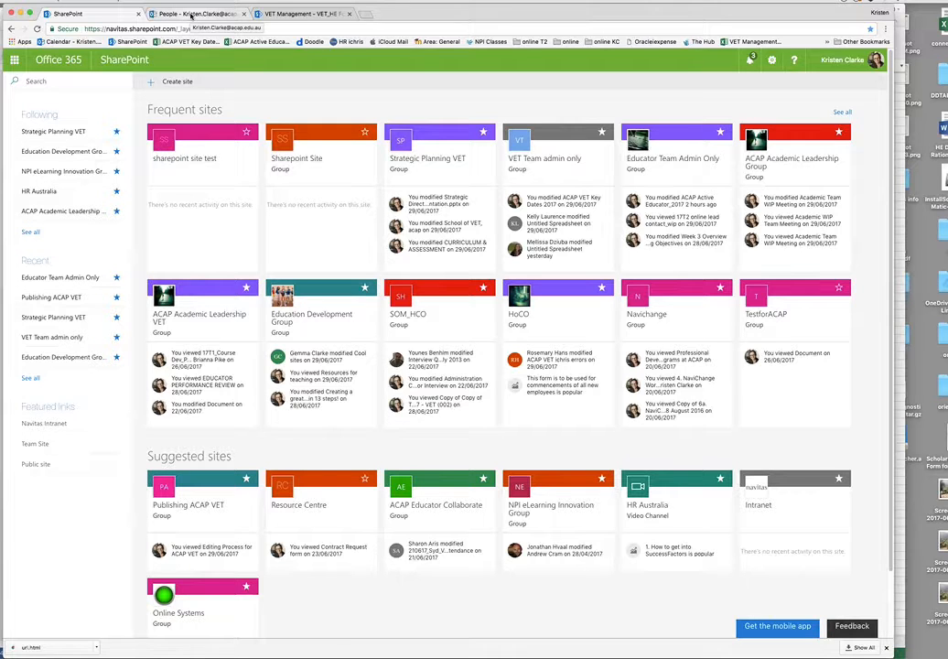
click(191, 15)
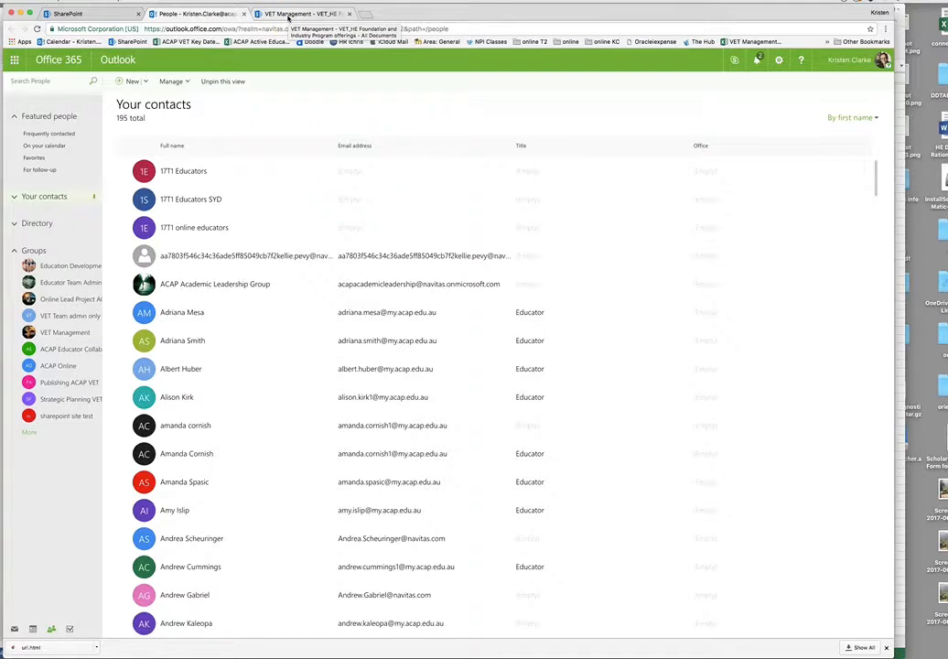
click(81, 14)
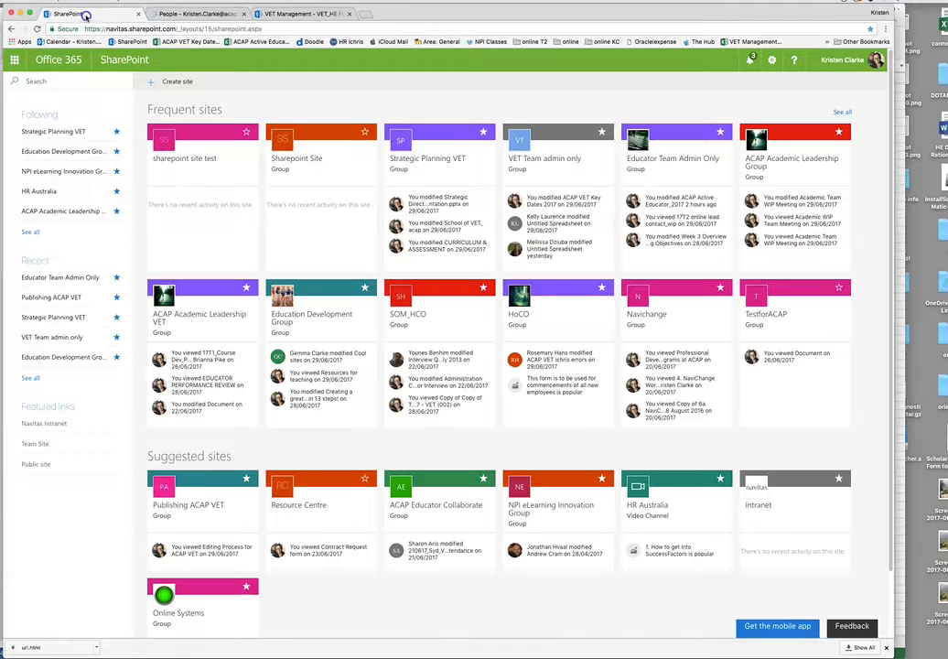
Start creating a new SharePoint team site and name it "ACAP Test site".
click(150, 83)
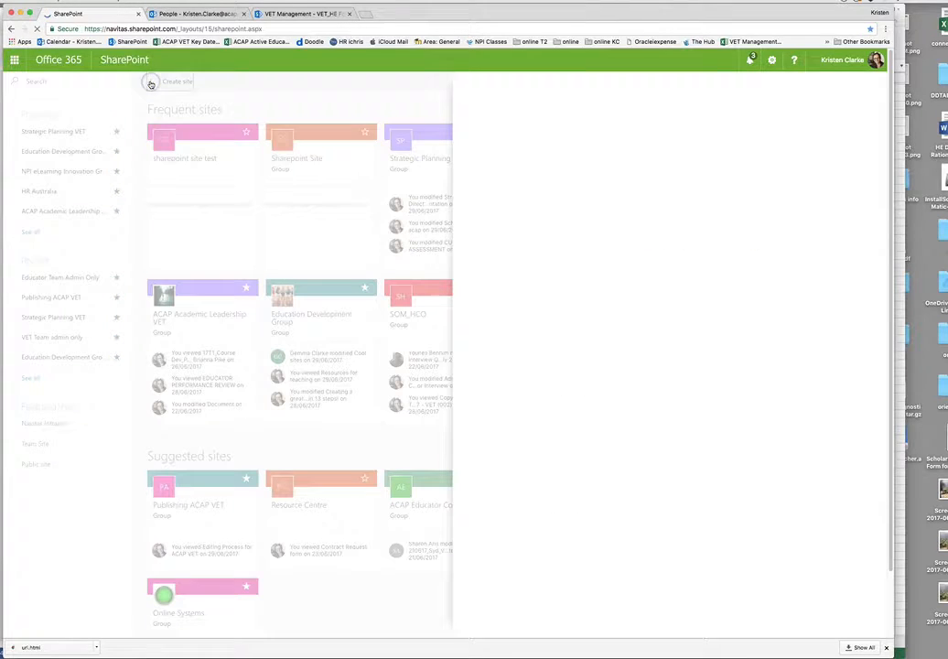
click(388, 157)
click(741, 153)
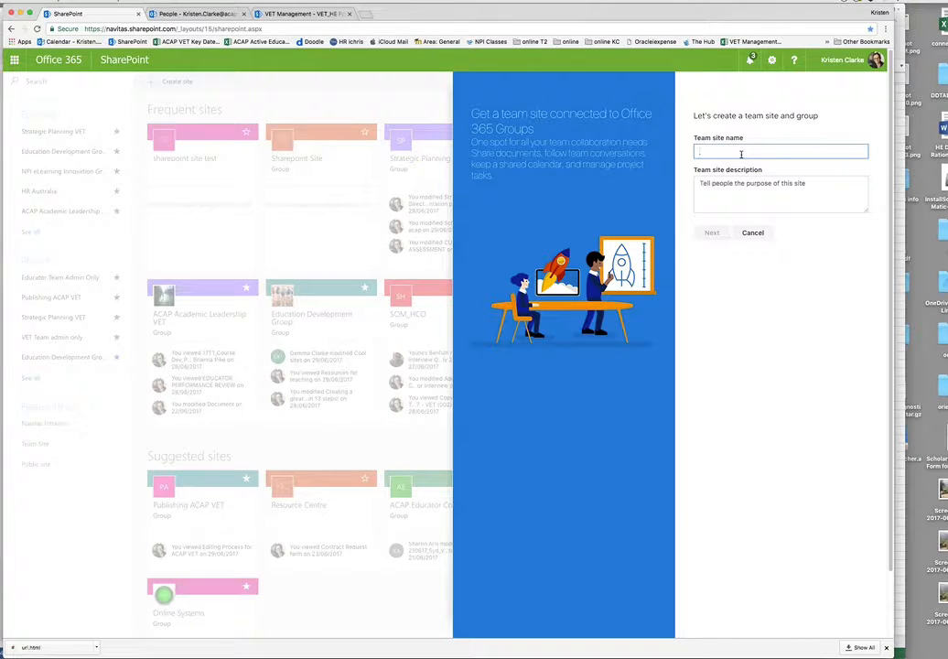
text(ACA)
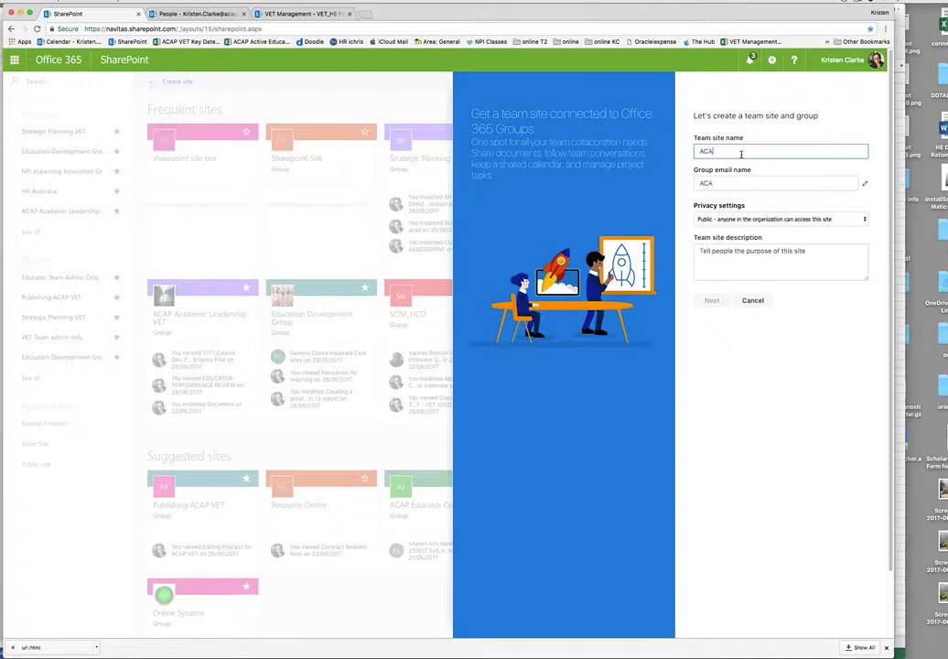
text(P T)
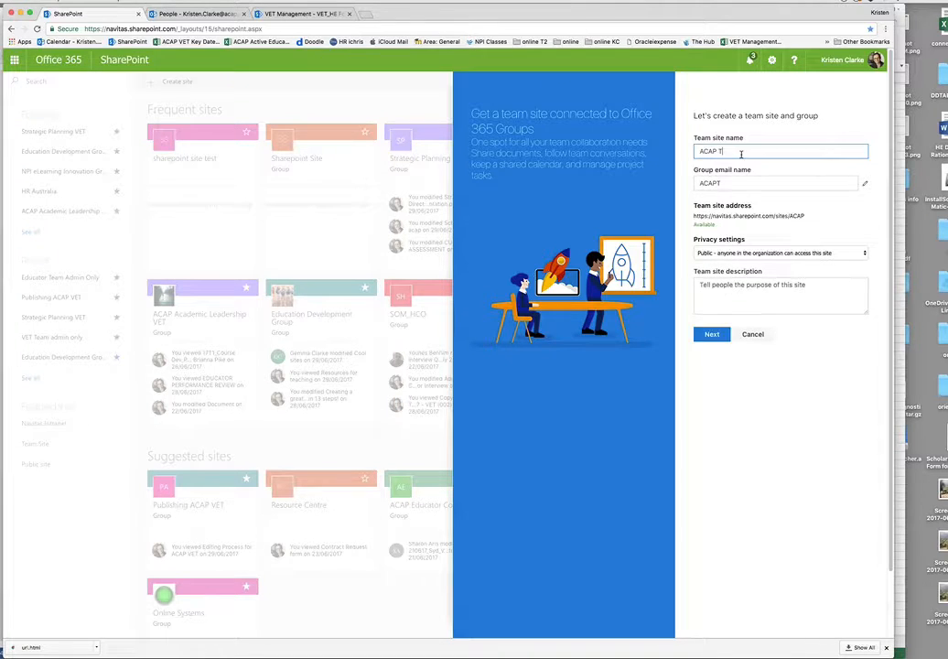
text(est site)
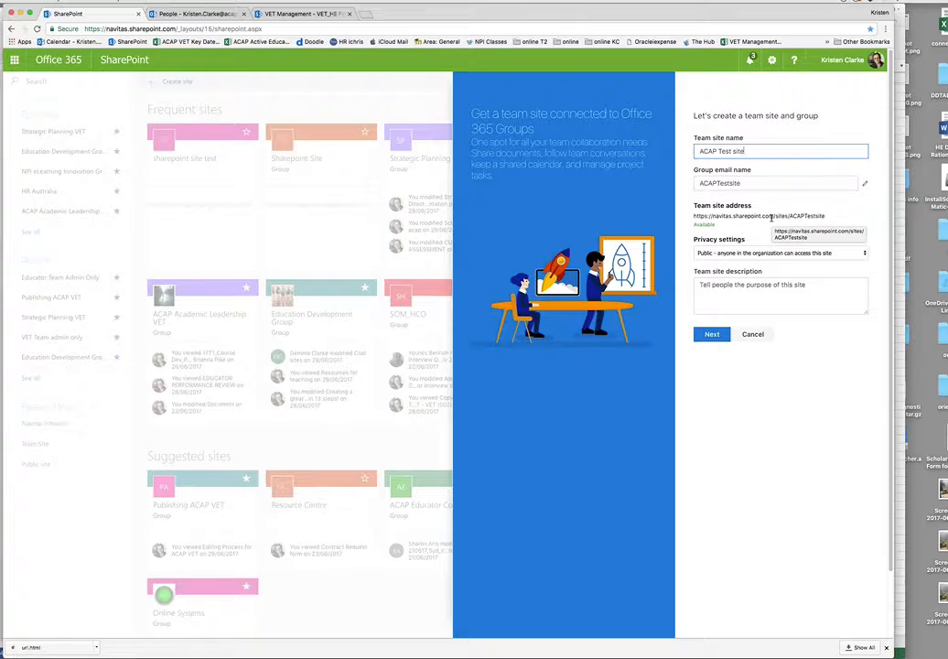
Set the site's privacy to Private, describe it as "This is a site to collaborate with colleagues and share resources.", and continue to group members.
click(723, 254)
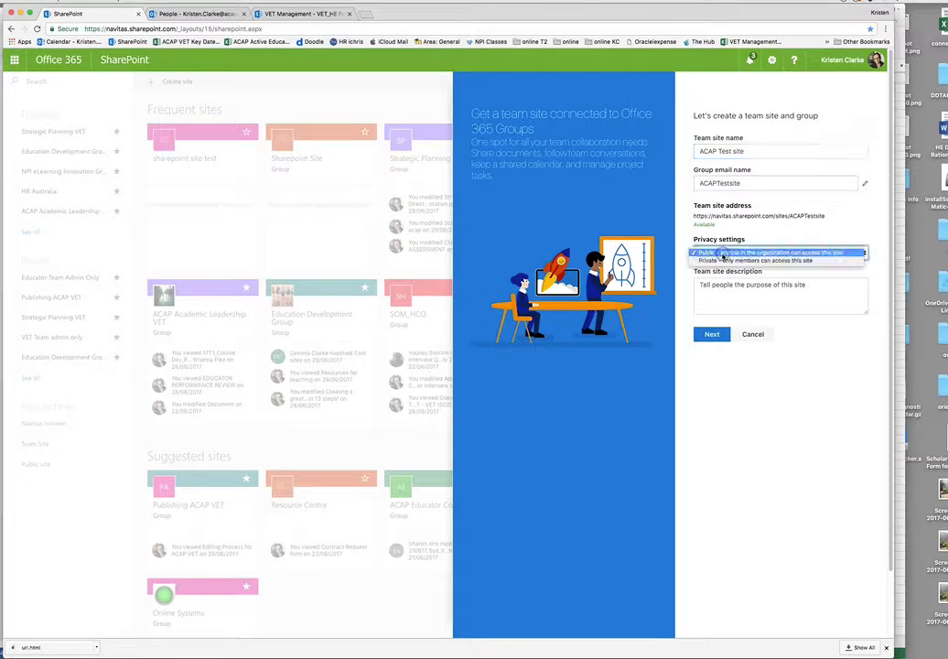
click(723, 261)
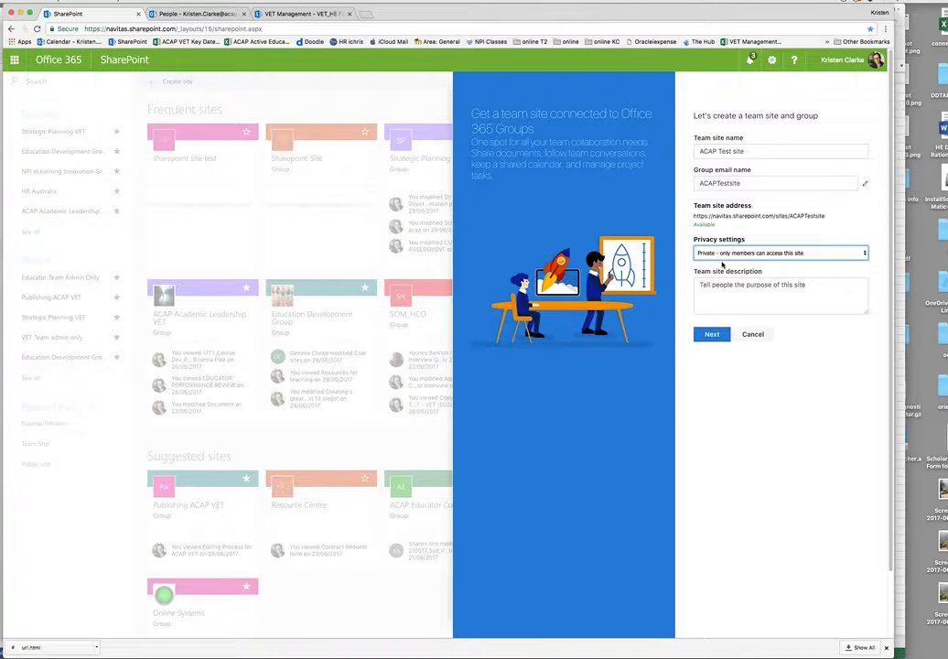
click(729, 285)
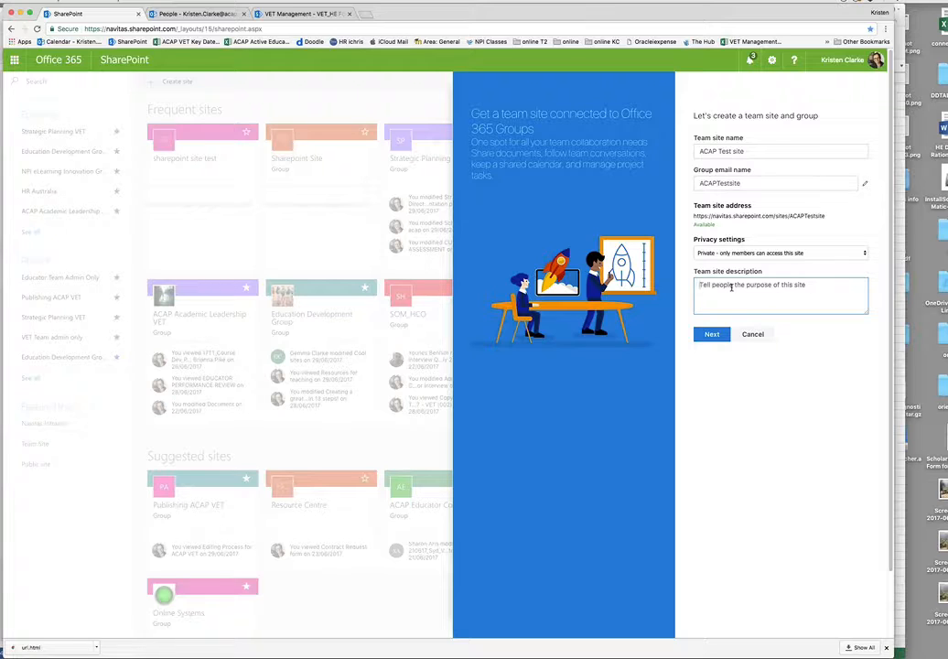
text(This is a site to collaborate with colleagues and share resources.)
click(759, 294)
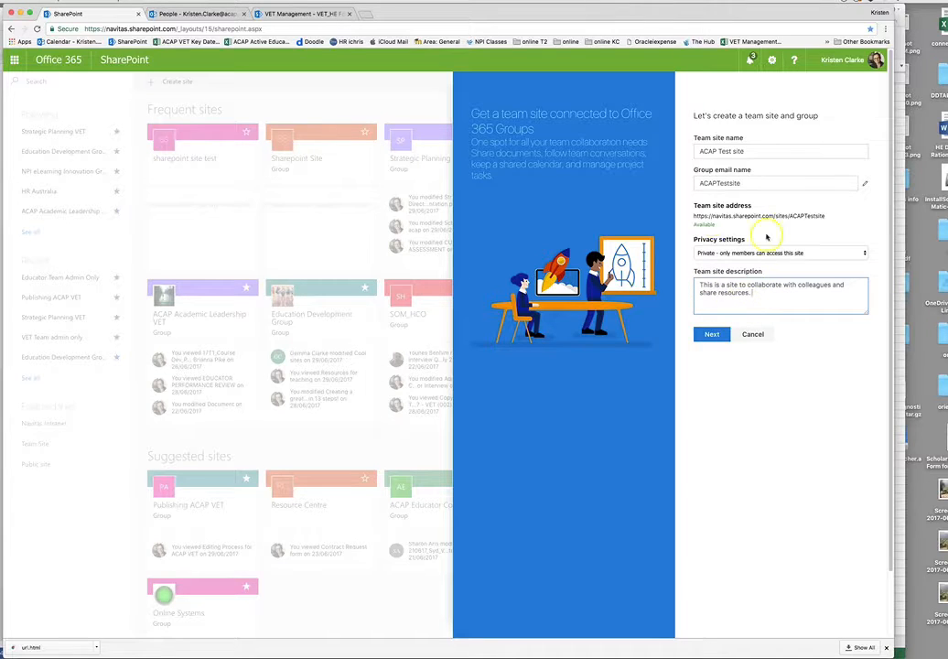
click(711, 336)
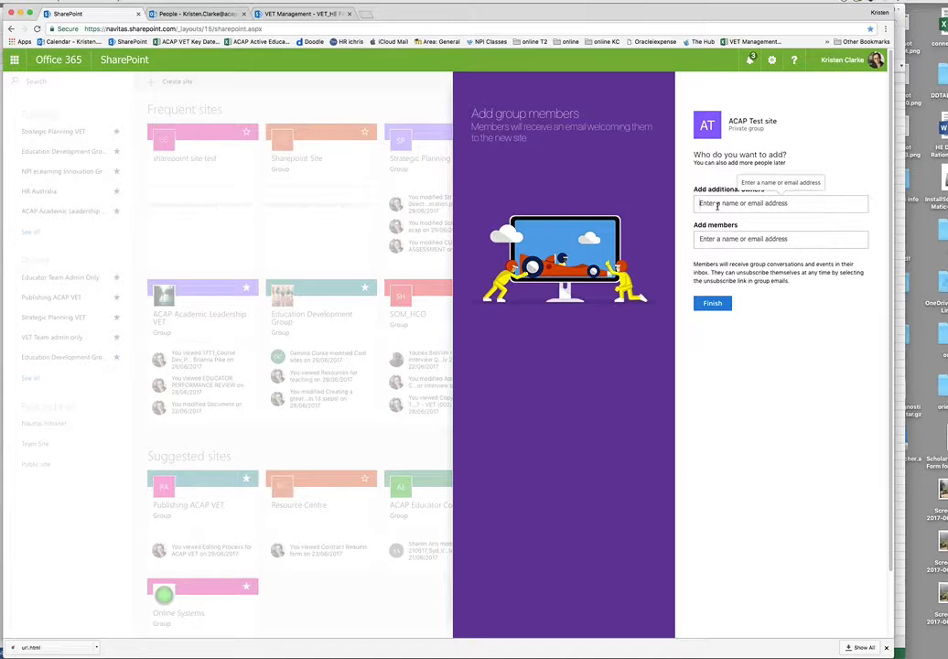
Add one colleague as an additional owner and another as a member of the ACAP Test site group, and finish the site setup.
text(youn)
click(757, 222)
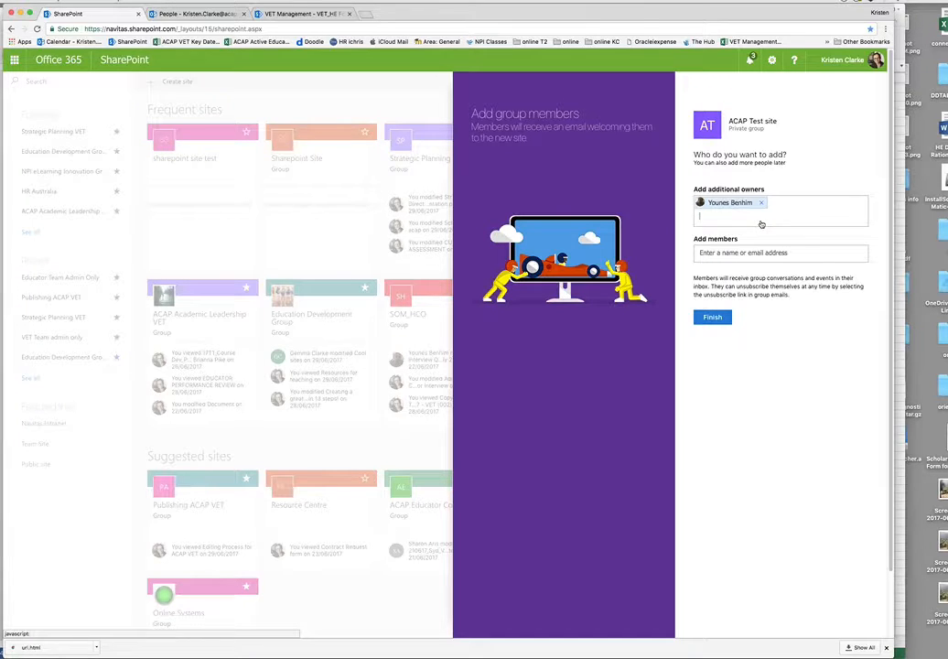
click(758, 252)
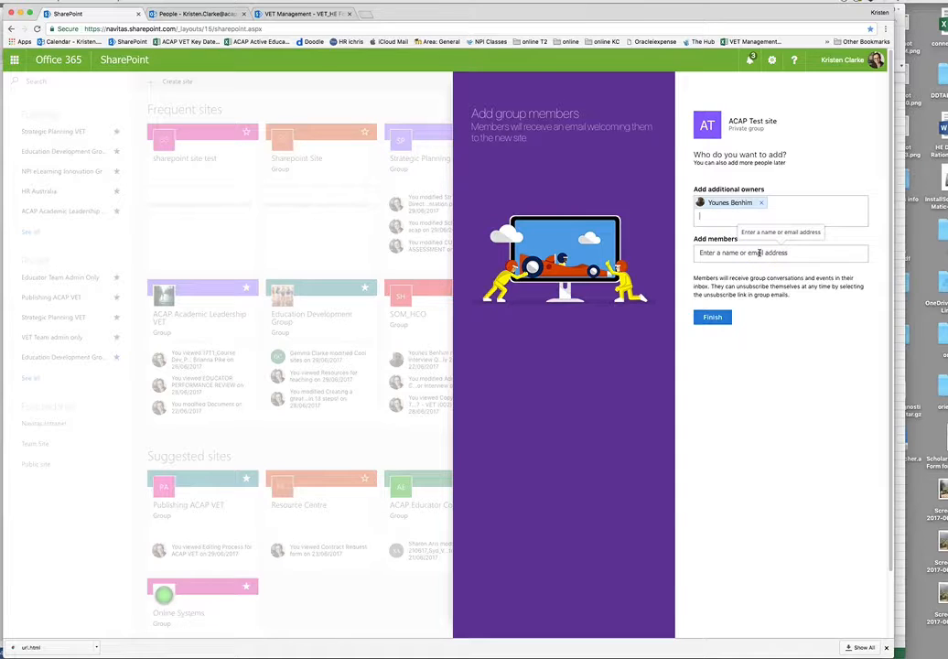
click(758, 252)
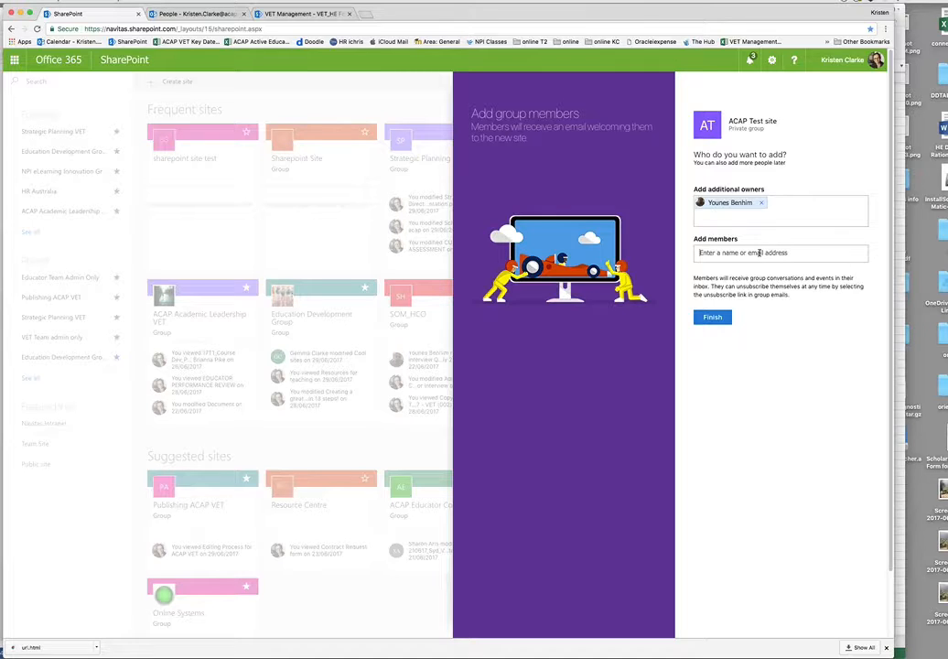
click(758, 253)
text(betty)
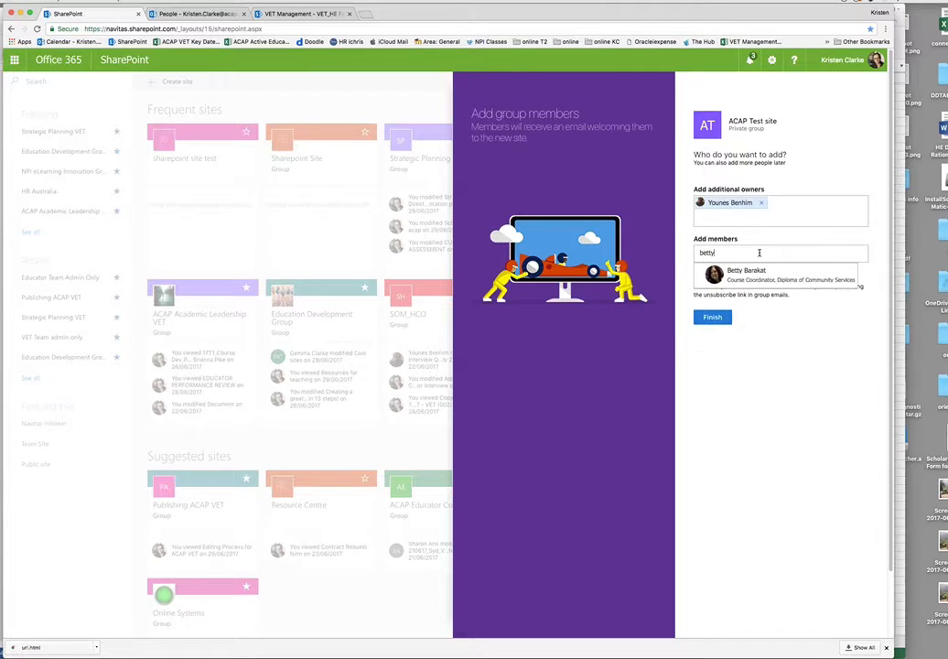
click(760, 274)
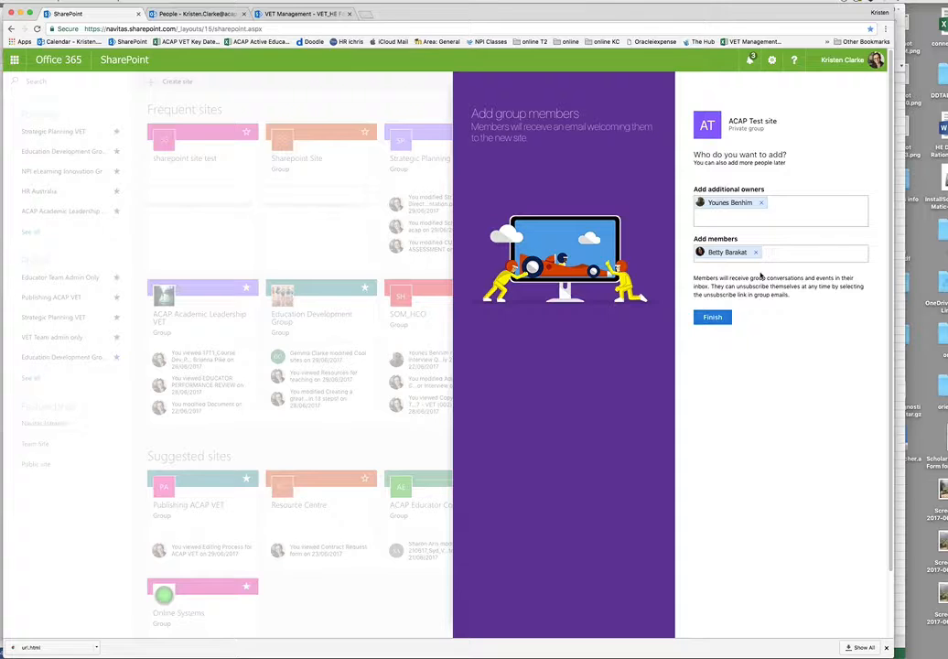
click(711, 318)
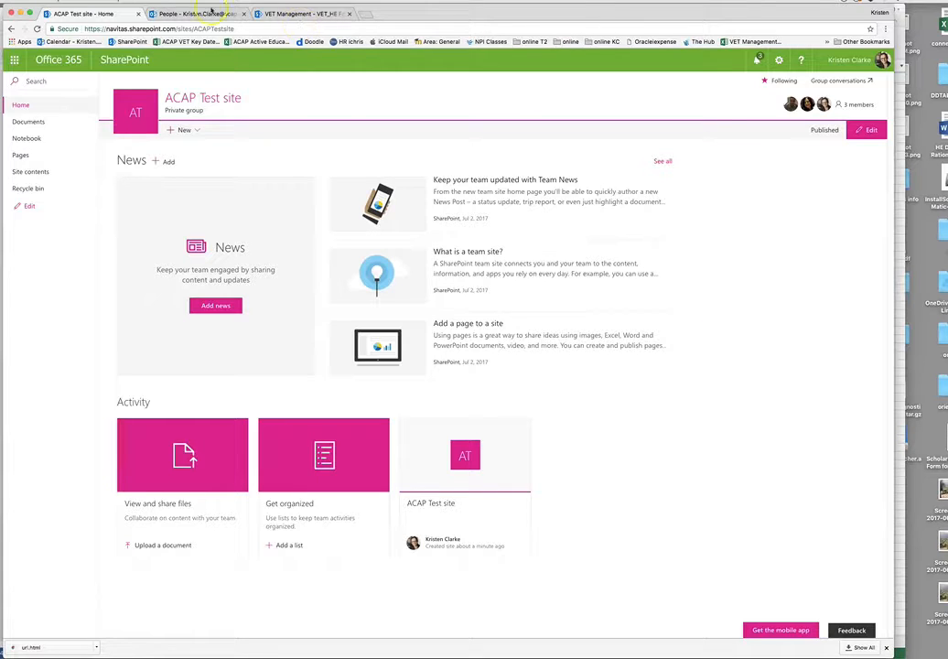
Return to the SharePoint home page and open the Online Lead Project ACAP group site.
click(195, 16)
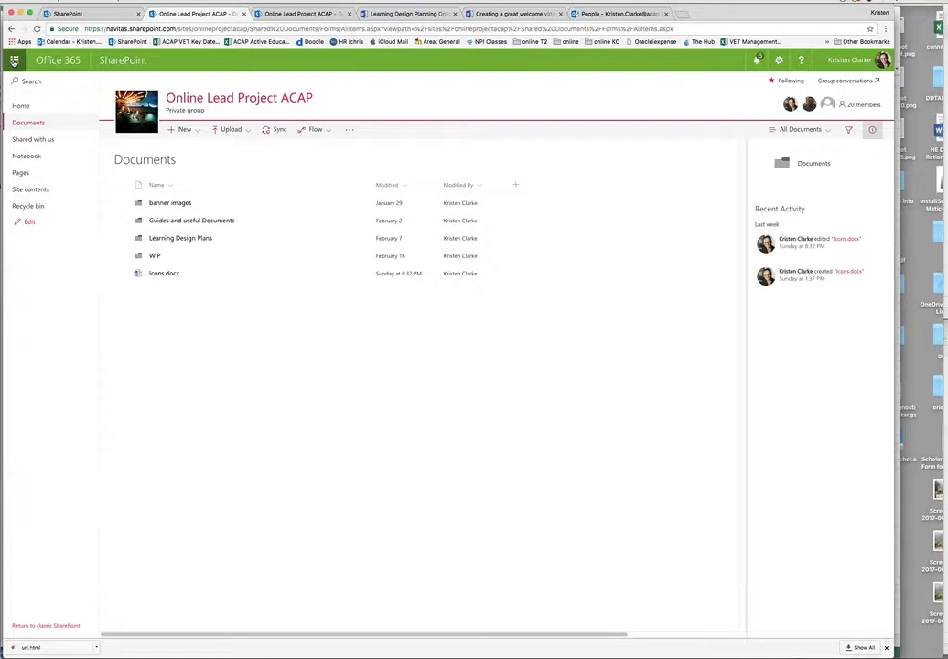
click(96, 13)
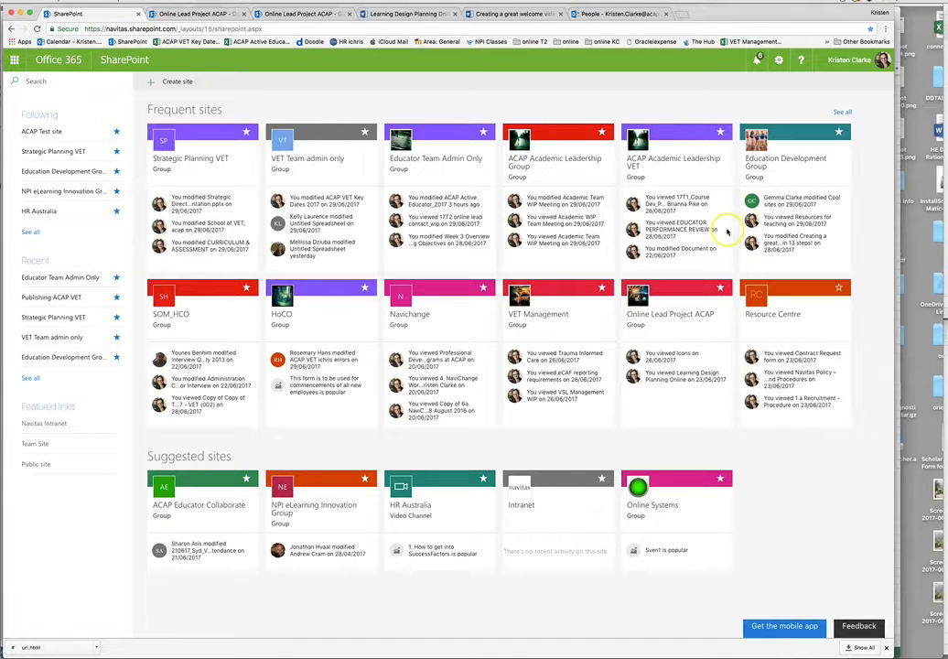
click(700, 326)
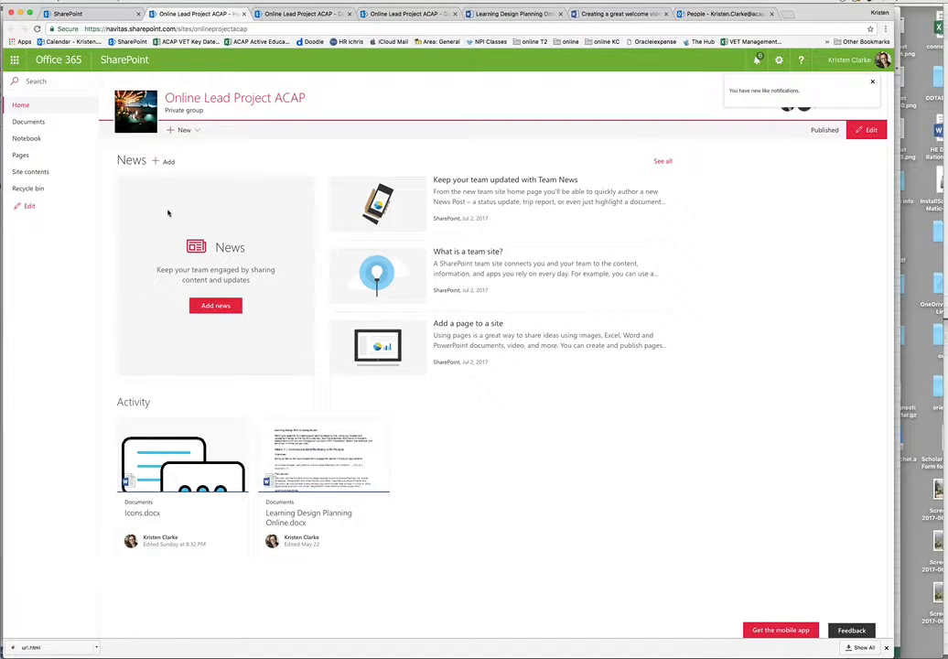
click(56, 122)
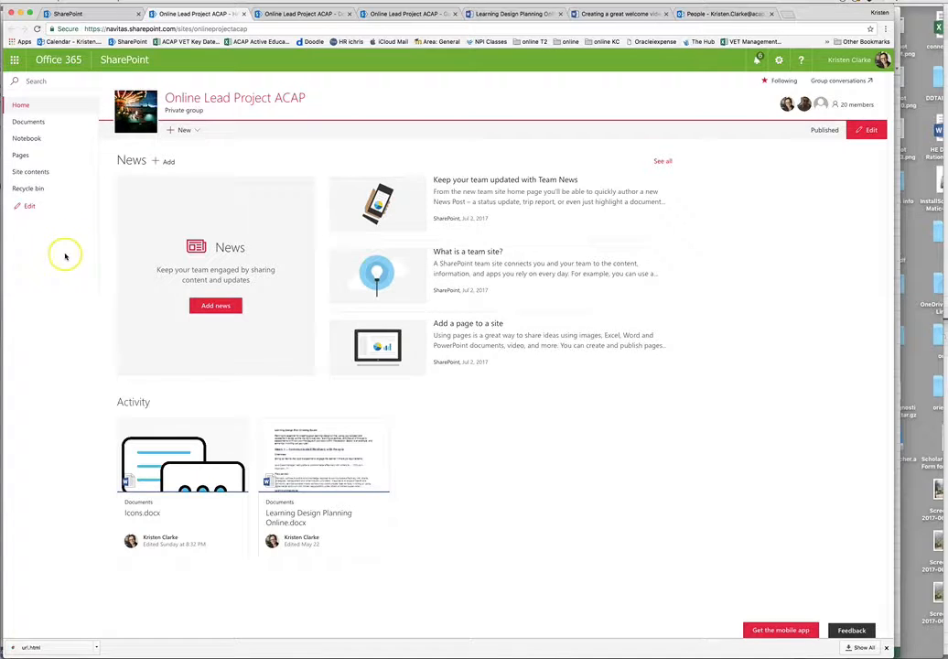
Create a document library named "Folder" on the Online Lead Project ACAP site, shown in the site navigation, and open it.
click(185, 131)
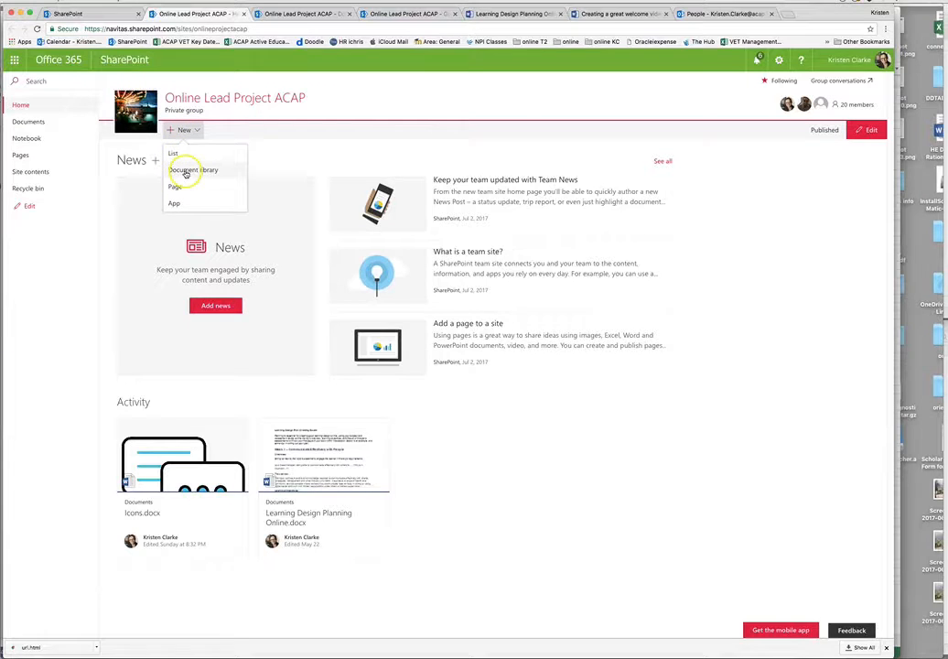
click(185, 171)
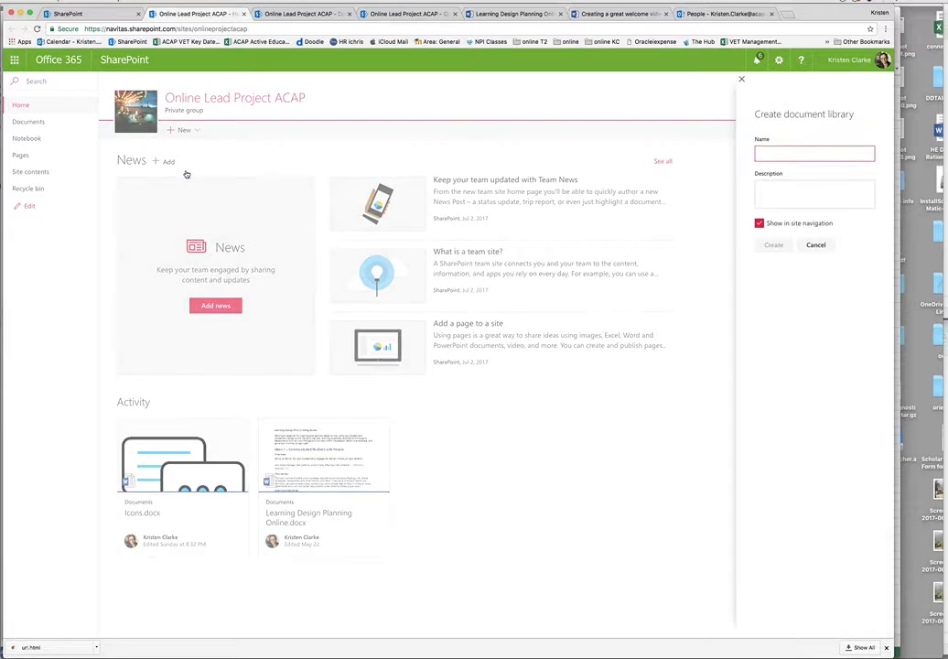
text(Folder)
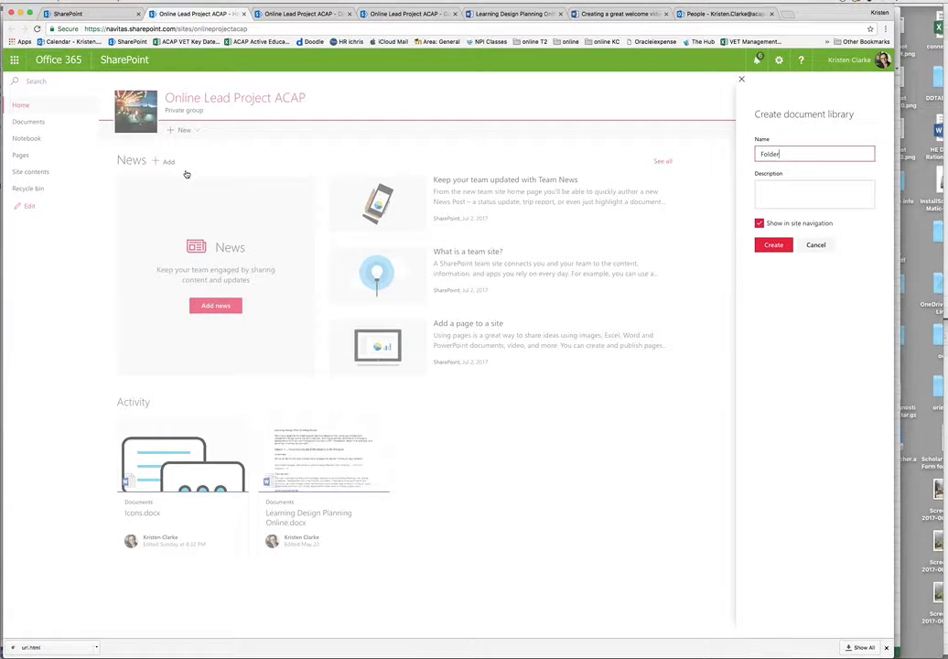
click(775, 244)
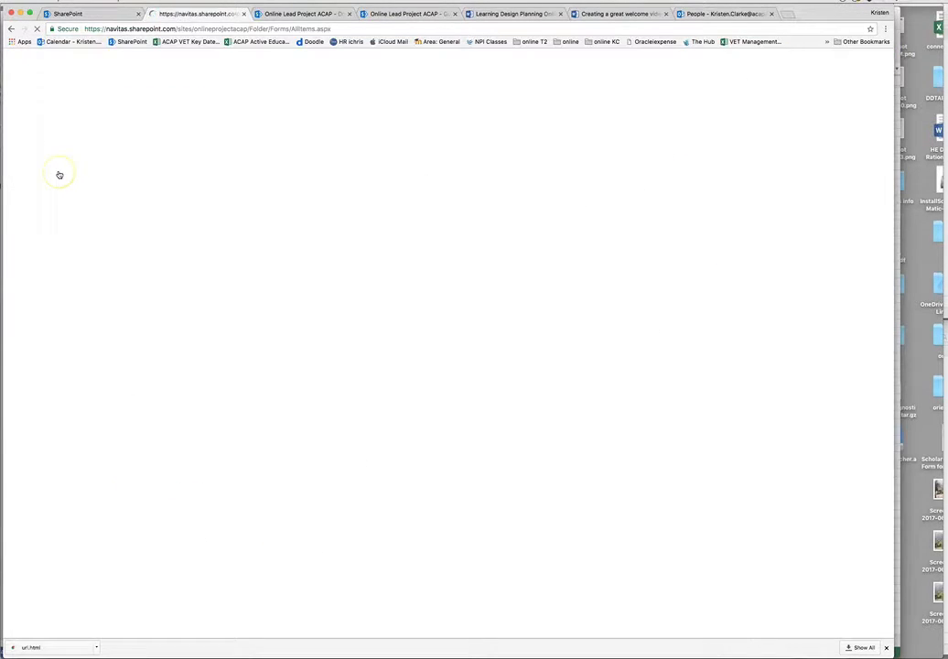
click(34, 173)
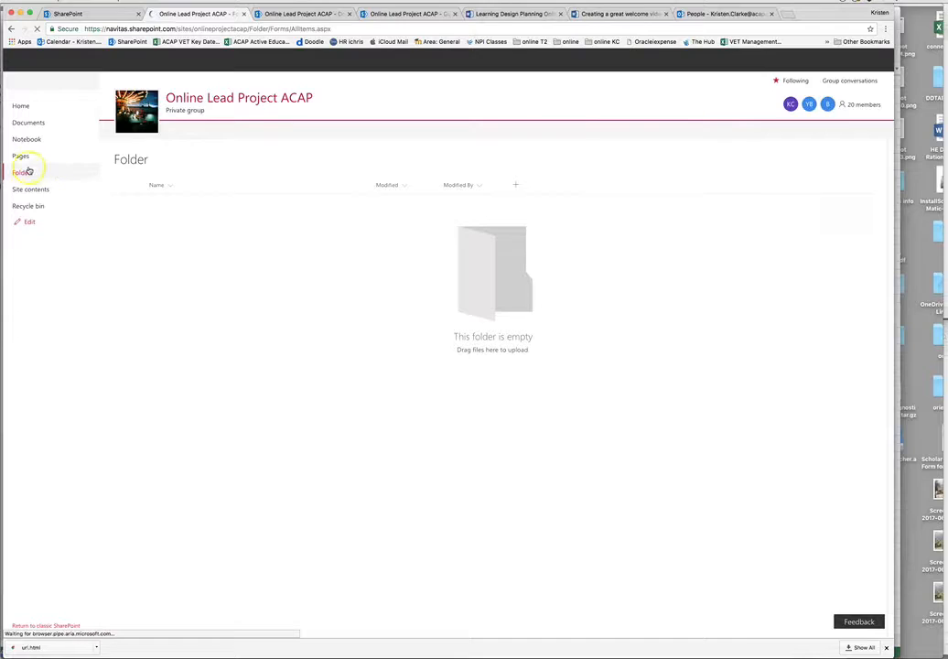
Compare the site's Documents library with the new Folder library and return to Documents.
click(57, 125)
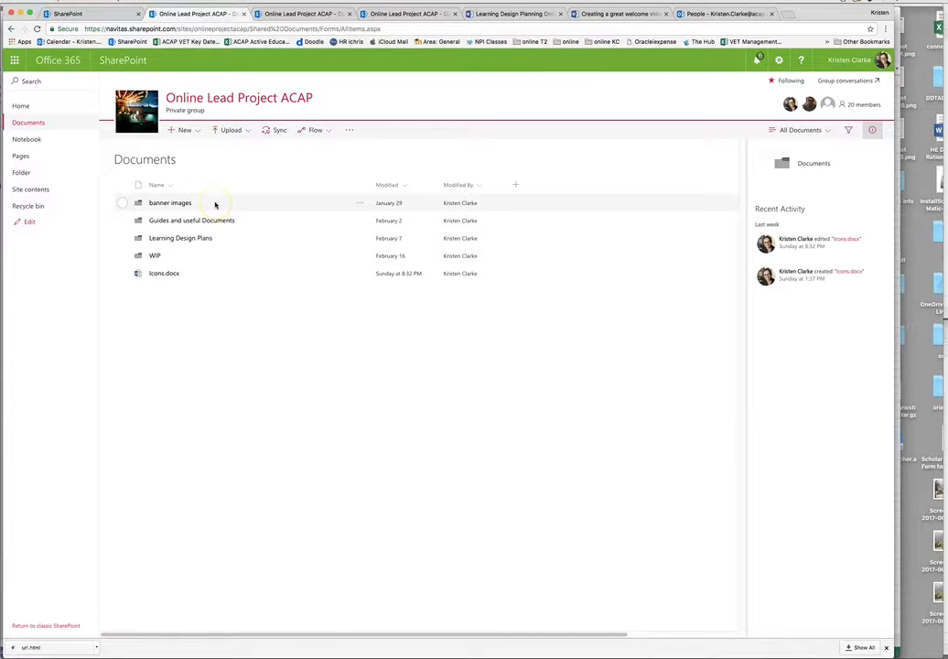
click(20, 172)
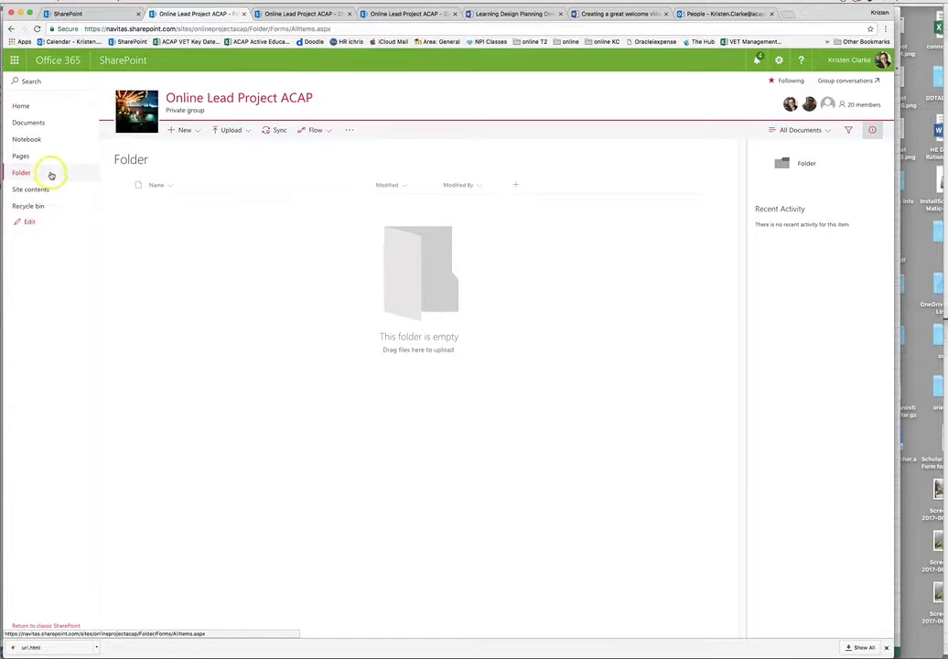
click(26, 123)
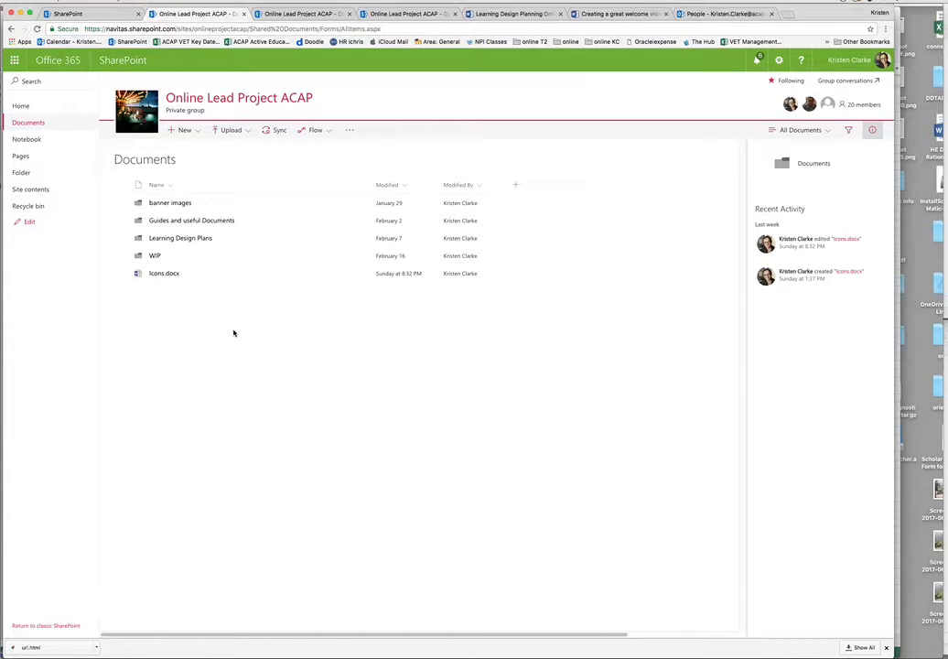
Open the banner images folder in Documents and review its options for uploading files or a folder.
click(169, 203)
click(229, 130)
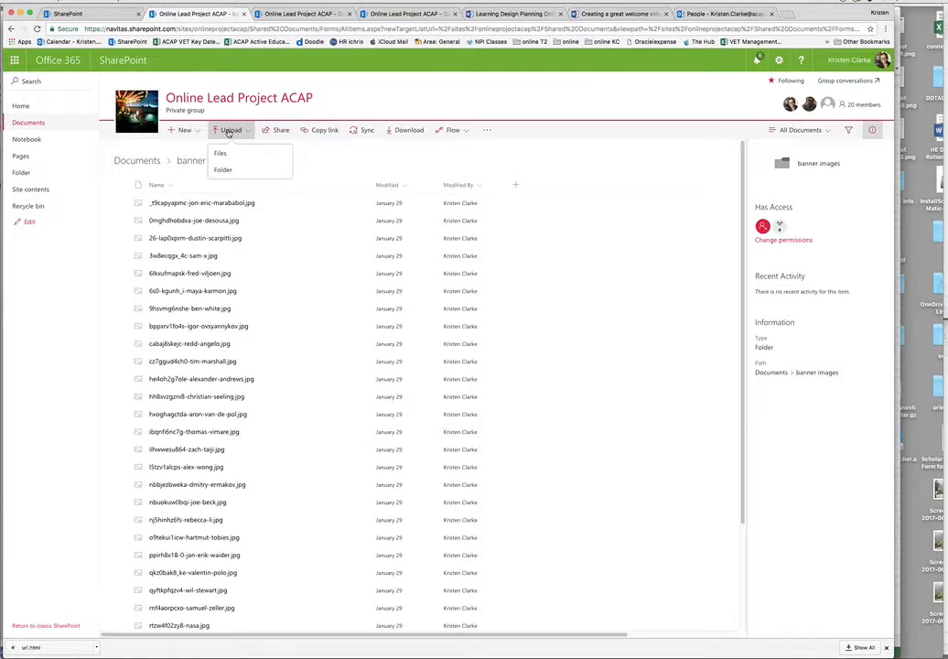
click(238, 173)
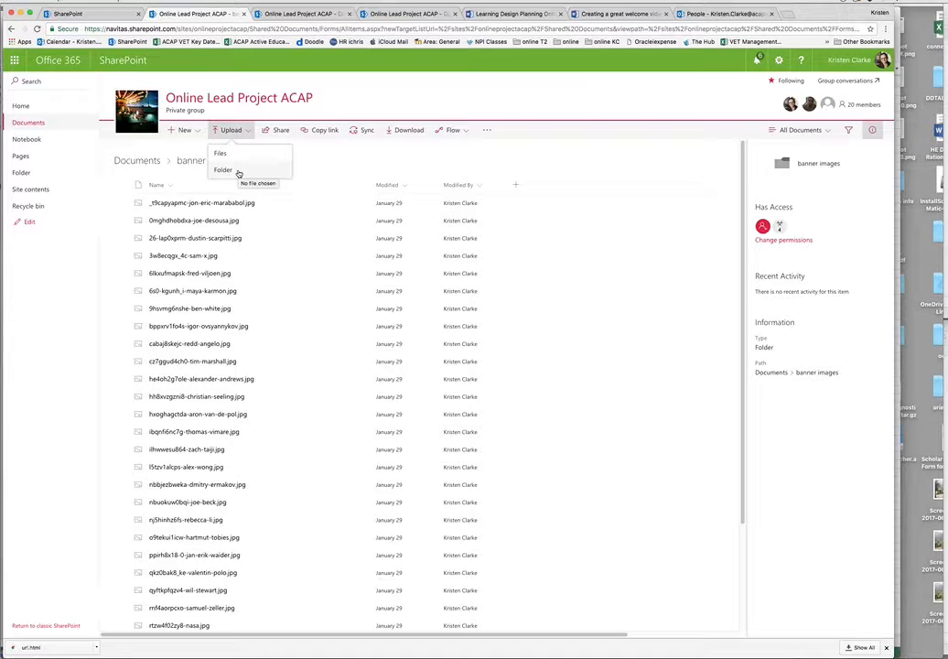
Open the Guides and useful Documents folder and review which new item types can be created there.
click(39, 123)
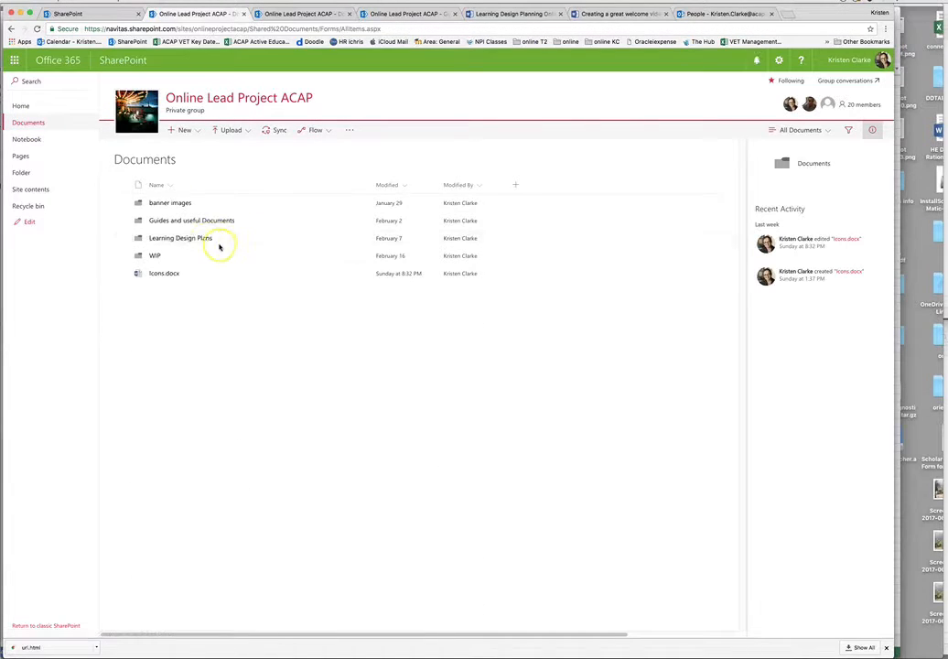
click(175, 220)
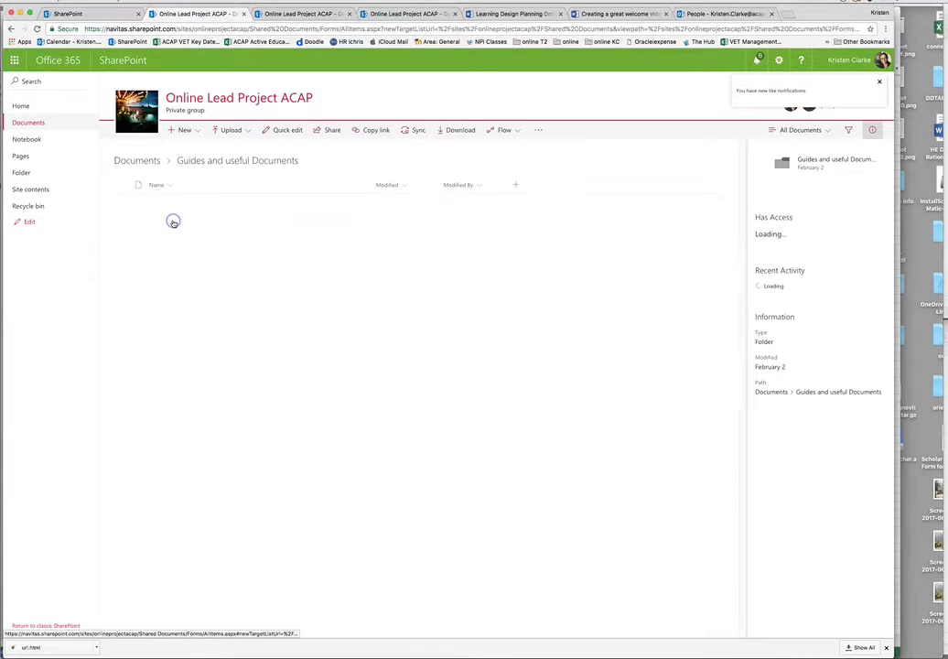
click(186, 130)
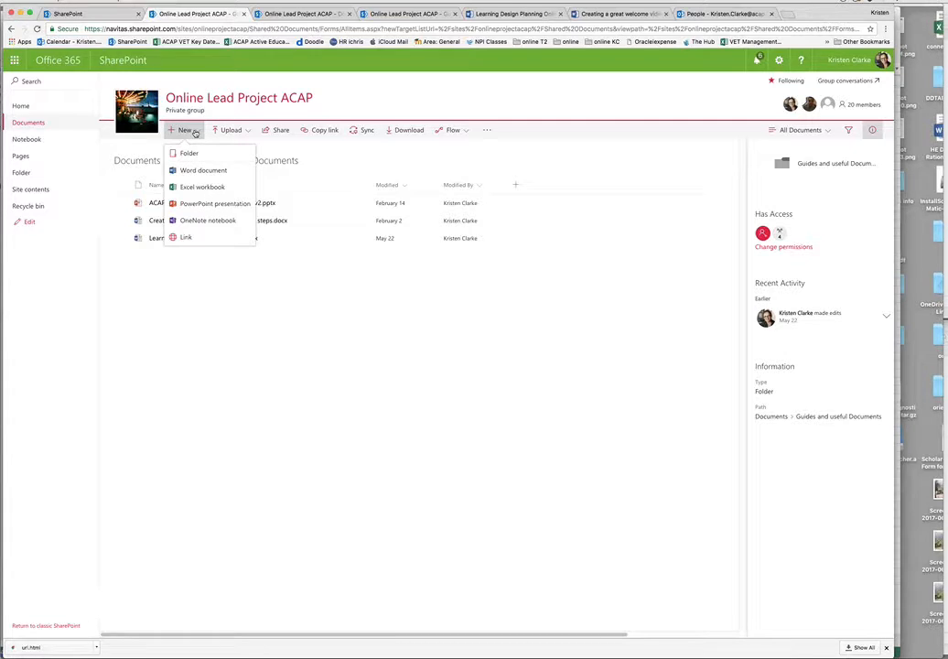
click(332, 298)
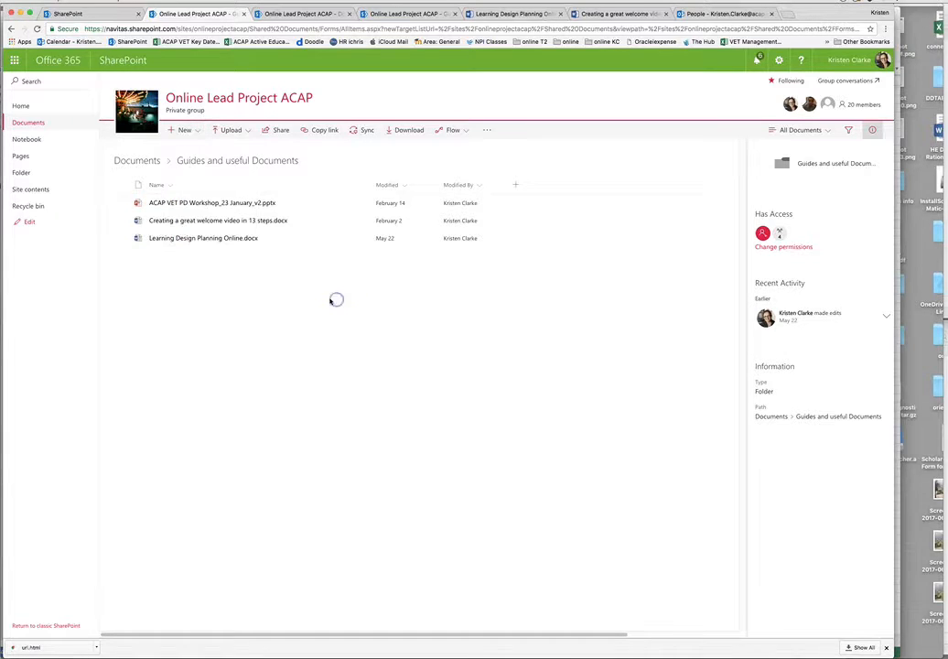
Open "Creating a great welcome video in 13 steps.docx" in Word Online and start editing it in the browser.
click(193, 220)
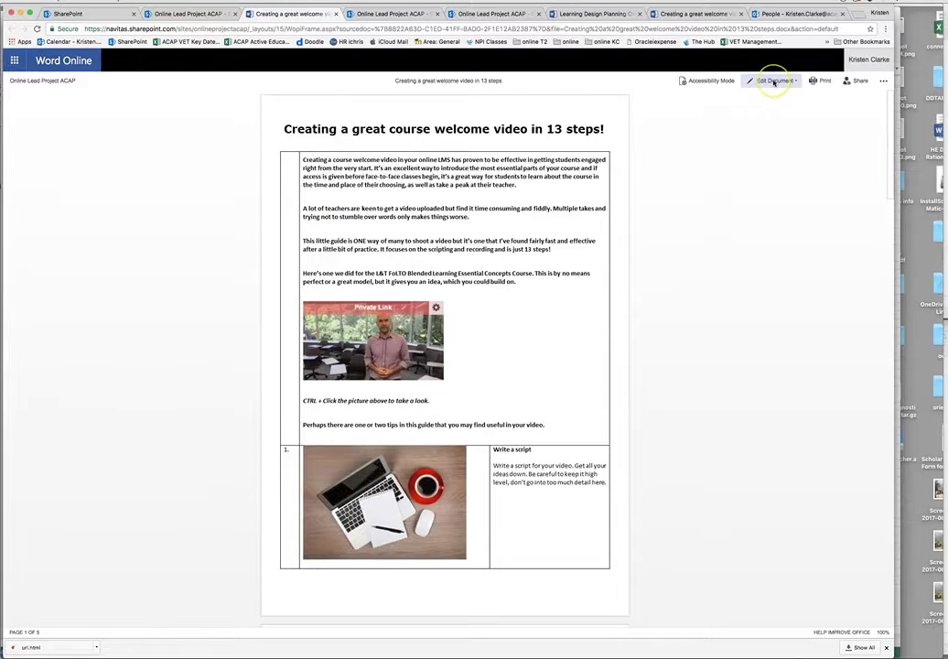
click(773, 82)
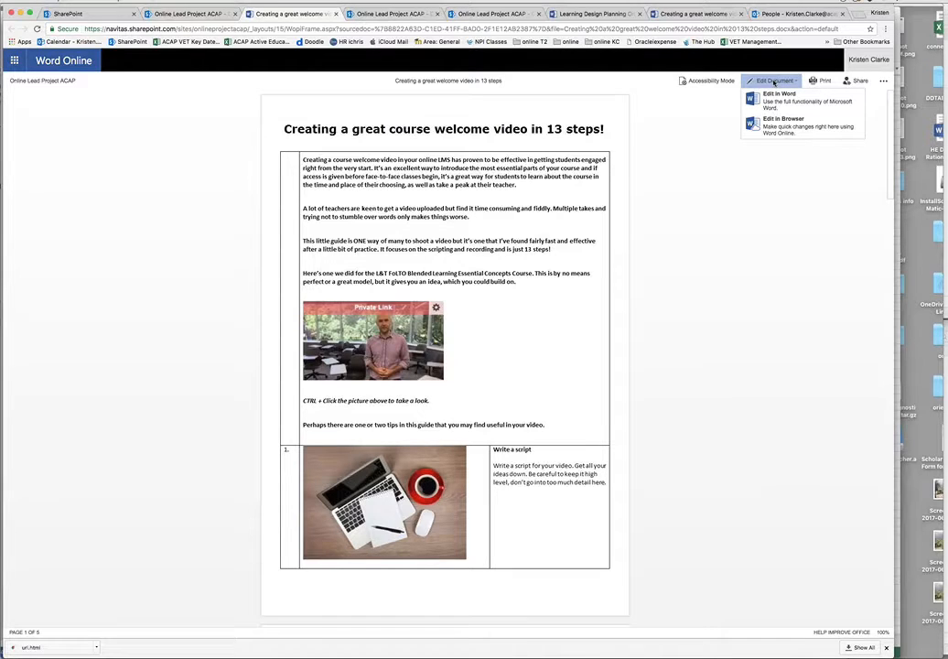
click(782, 102)
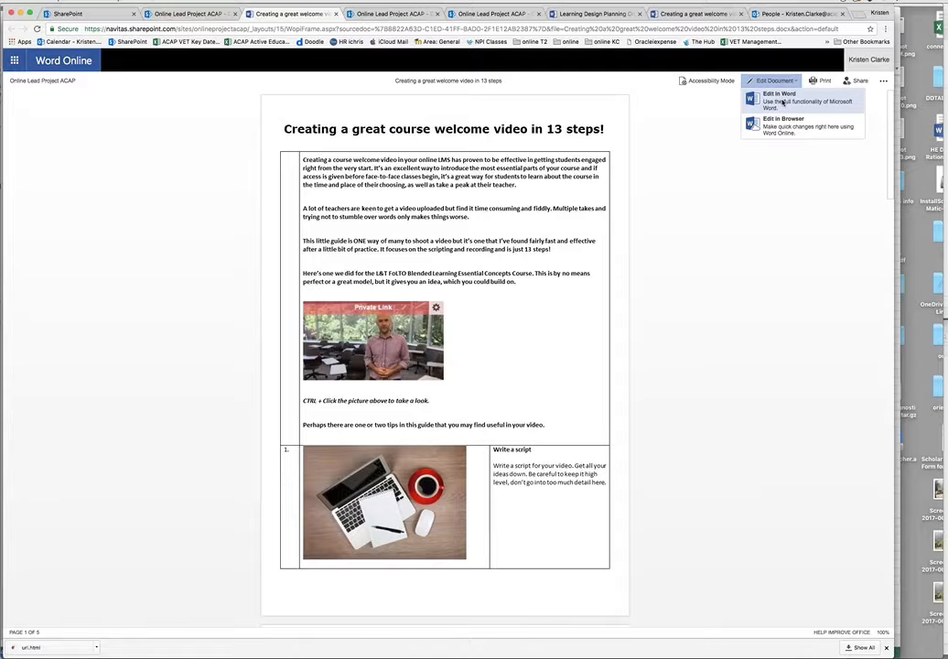
click(783, 130)
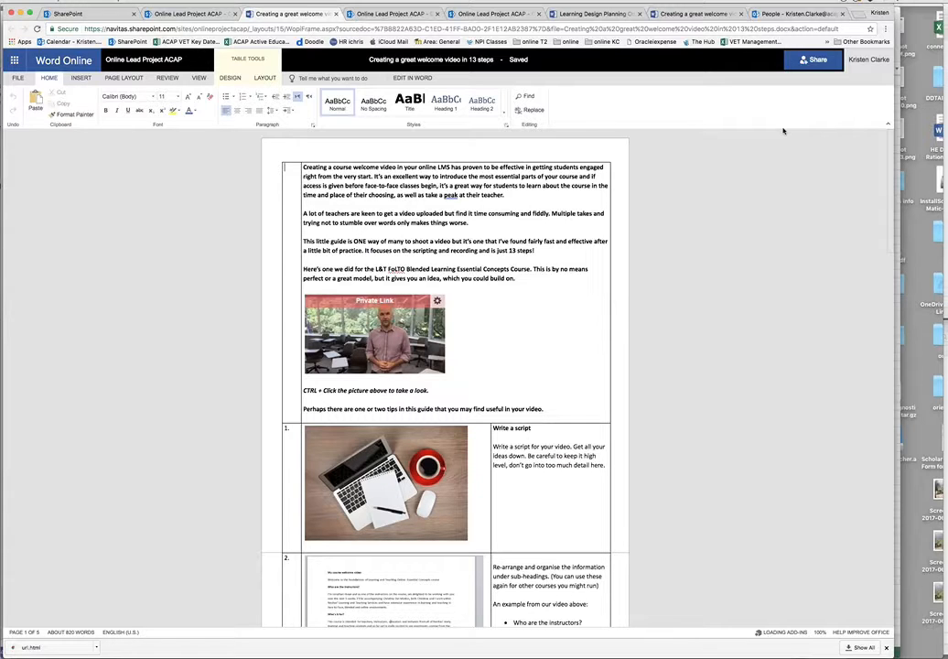
Look through the welcome video document in Word Online and open it for editing in desktop Word.
click(546, 268)
scroll(546, 269, down, 10)
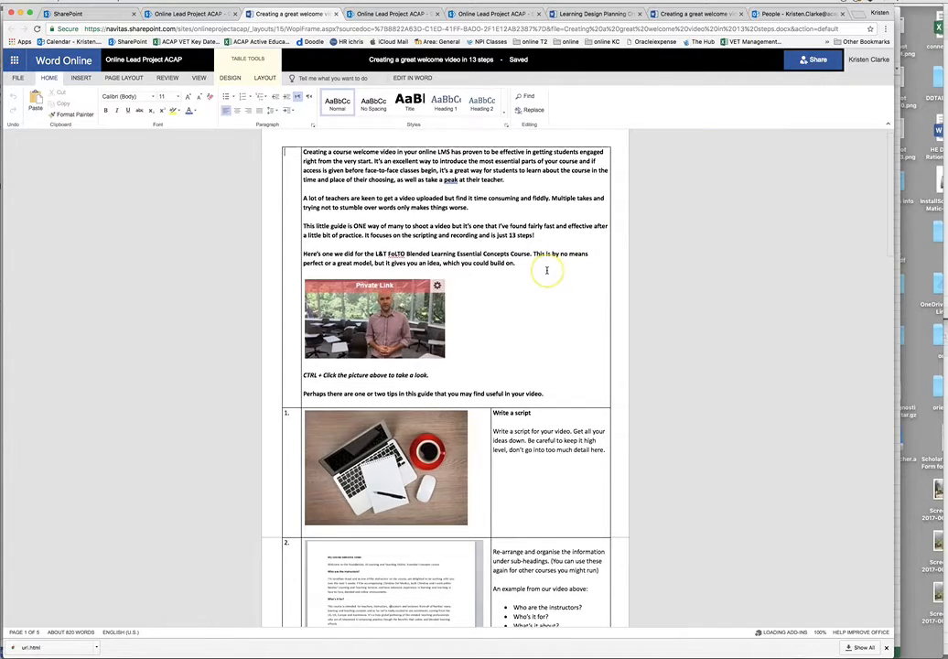
scroll(546, 268, down, 5)
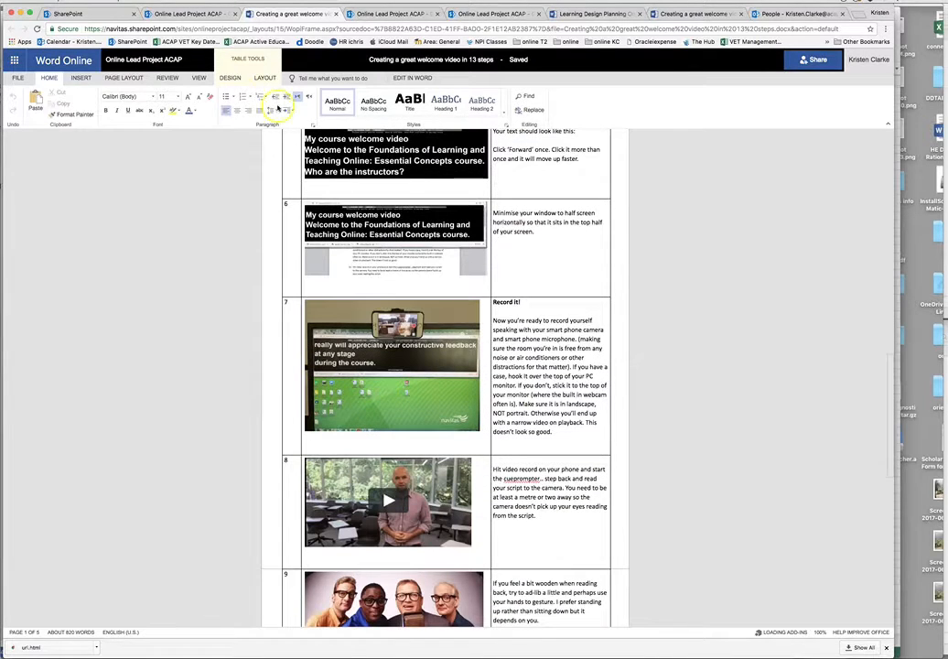
click(64, 60)
scroll(752, 297, up, 3)
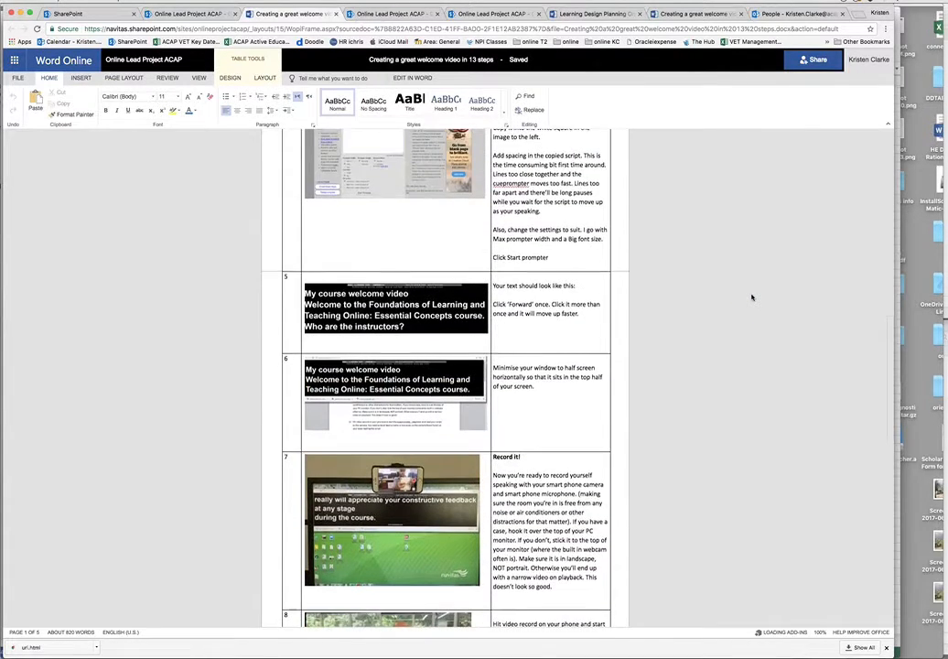
scroll(752, 296, up, 3)
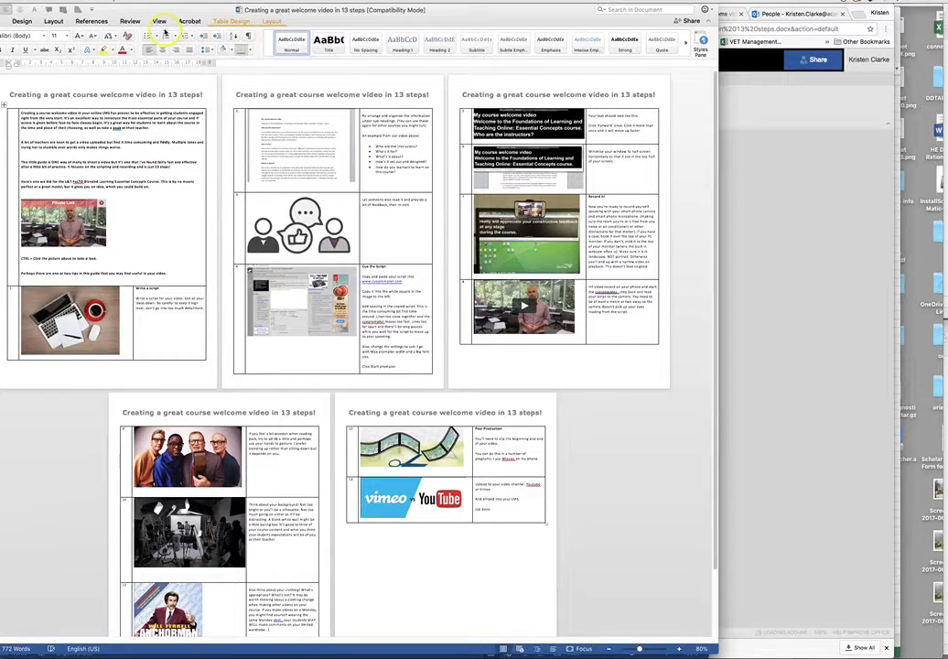
Bring the desktop Word window fully into view and turn on Track Changes for the document.
drag(176, 11, 238, 11)
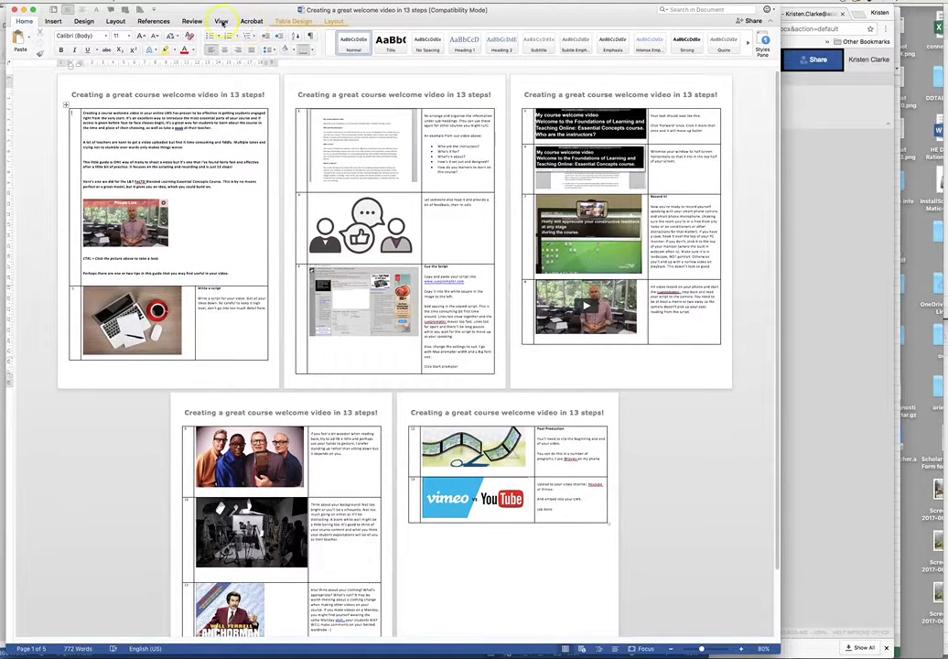
click(194, 21)
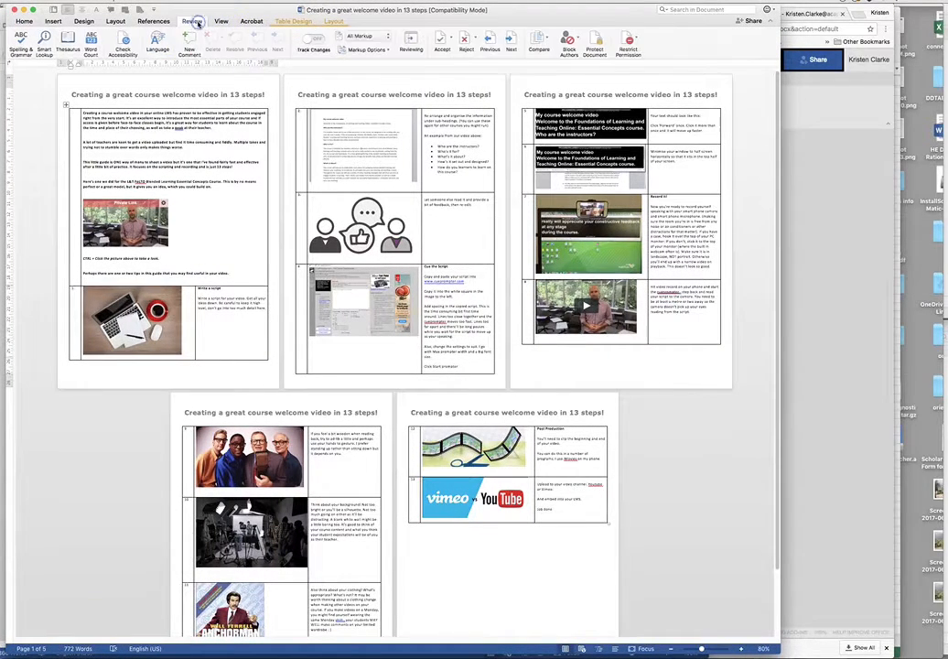
click(310, 40)
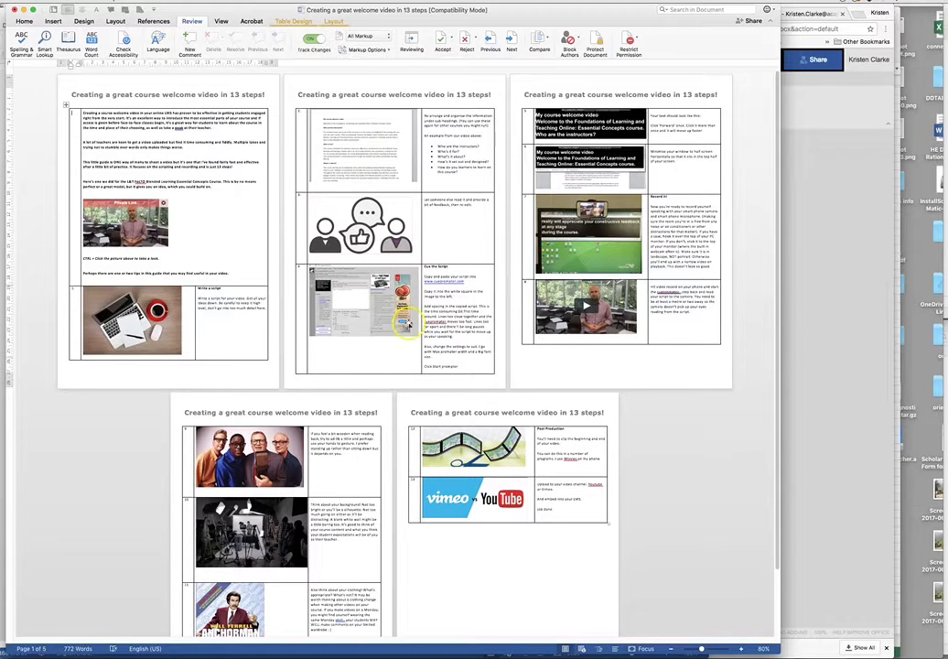
Add a line below the final table containing the author's first name in the possessive followed by "useful websites".
click(447, 550)
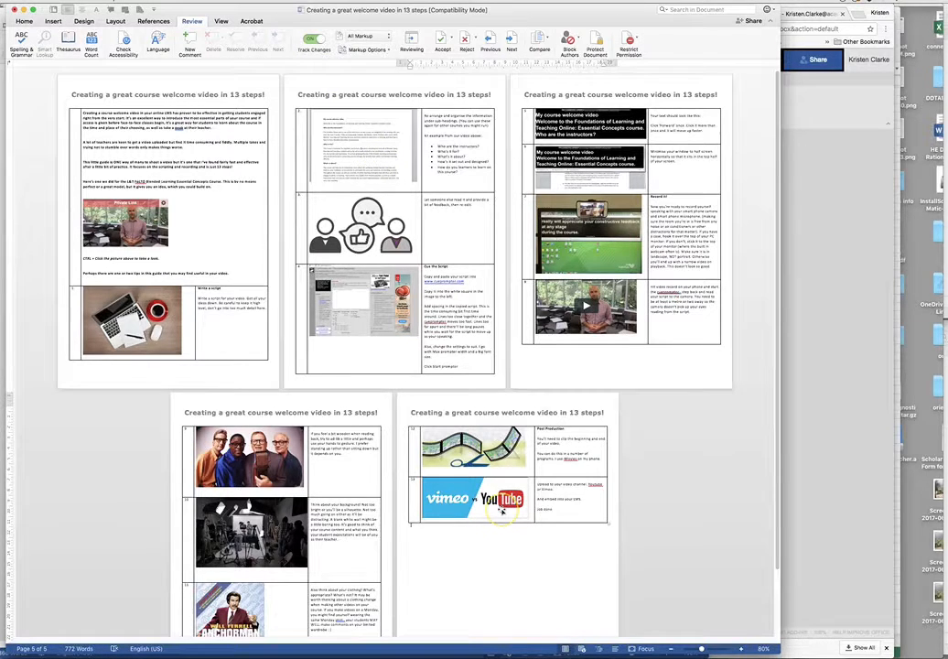
key(Return)
text(testing's editl wobsites)
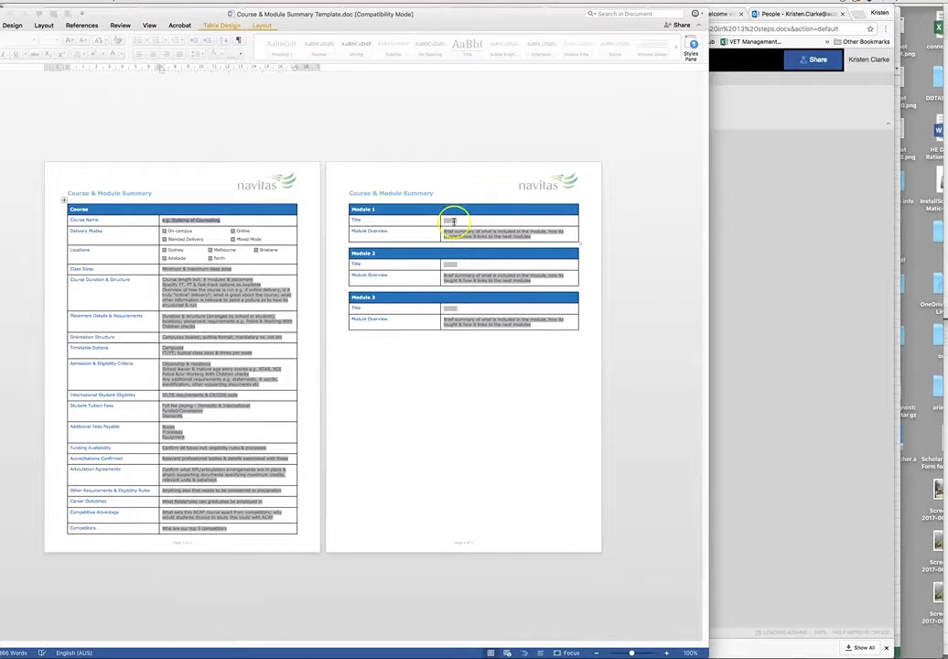
Switch back to Word Online, resume editing the document there, and check the added line below the final table.
click(825, 412)
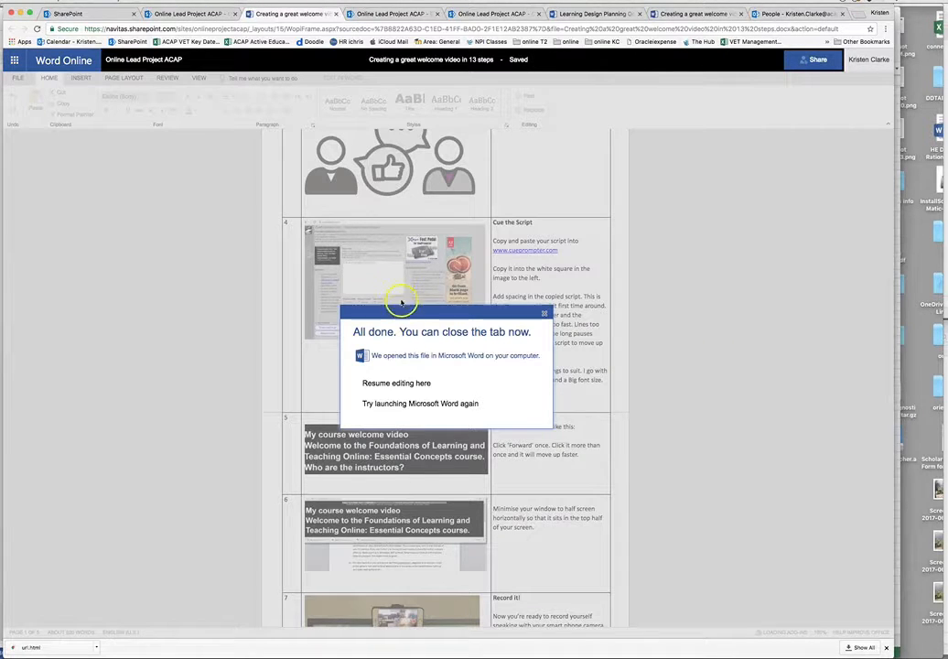
click(398, 385)
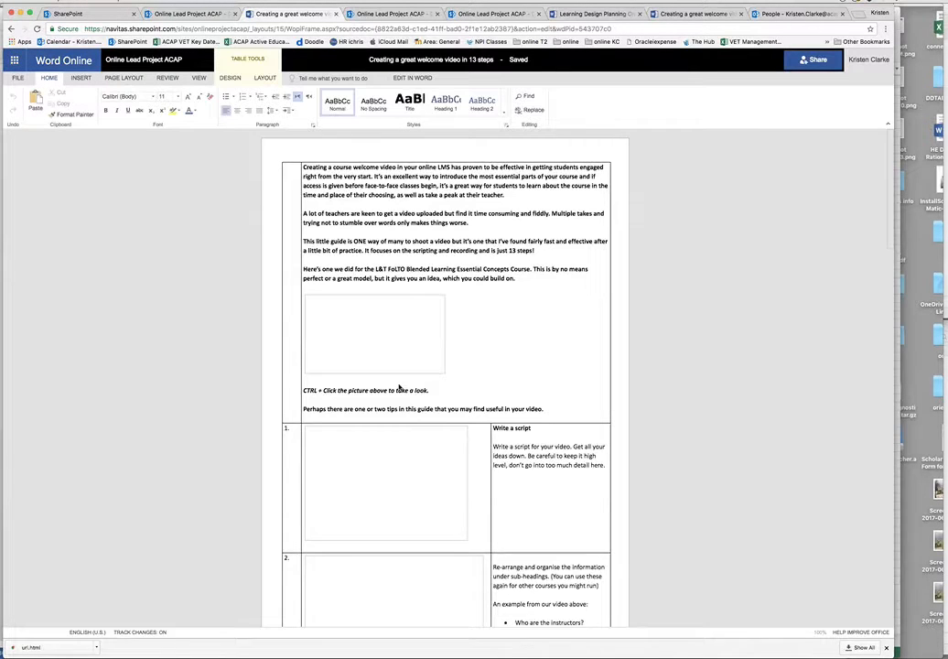
scroll(397, 382, down, 20)
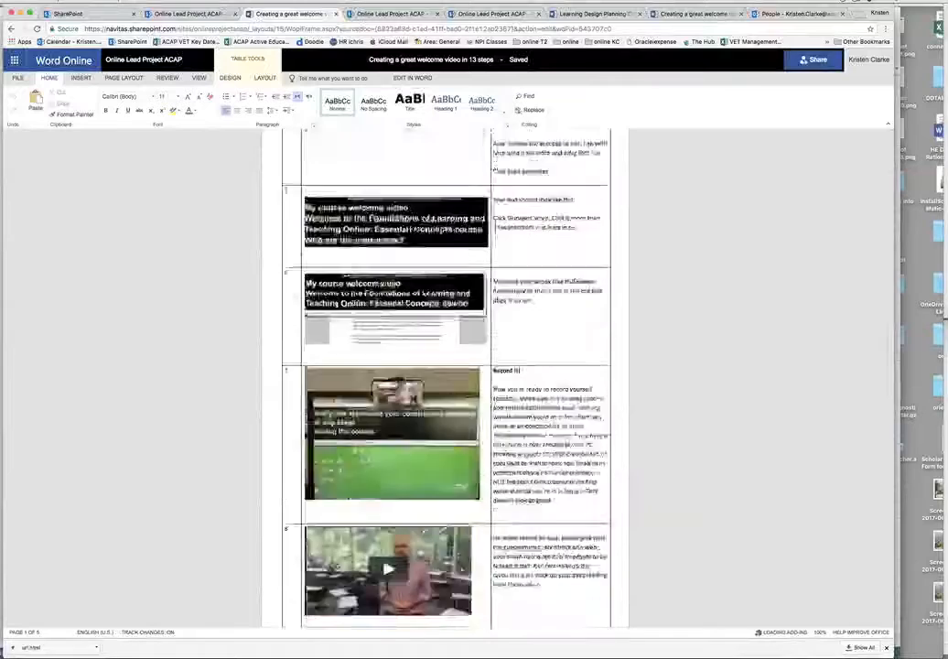
scroll(396, 382, down, 5)
click(358, 581)
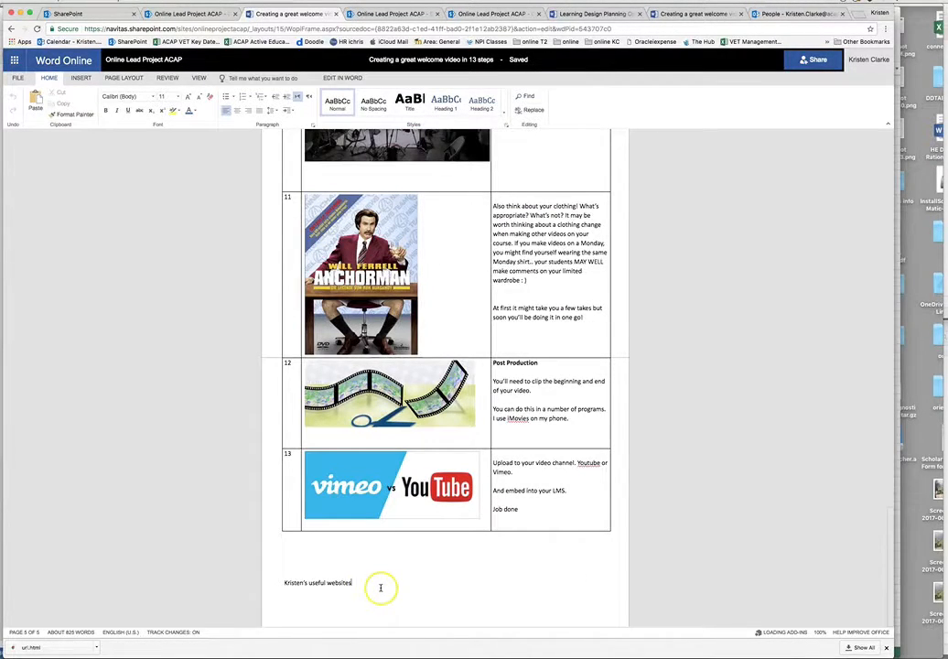
drag(369, 582, 265, 582)
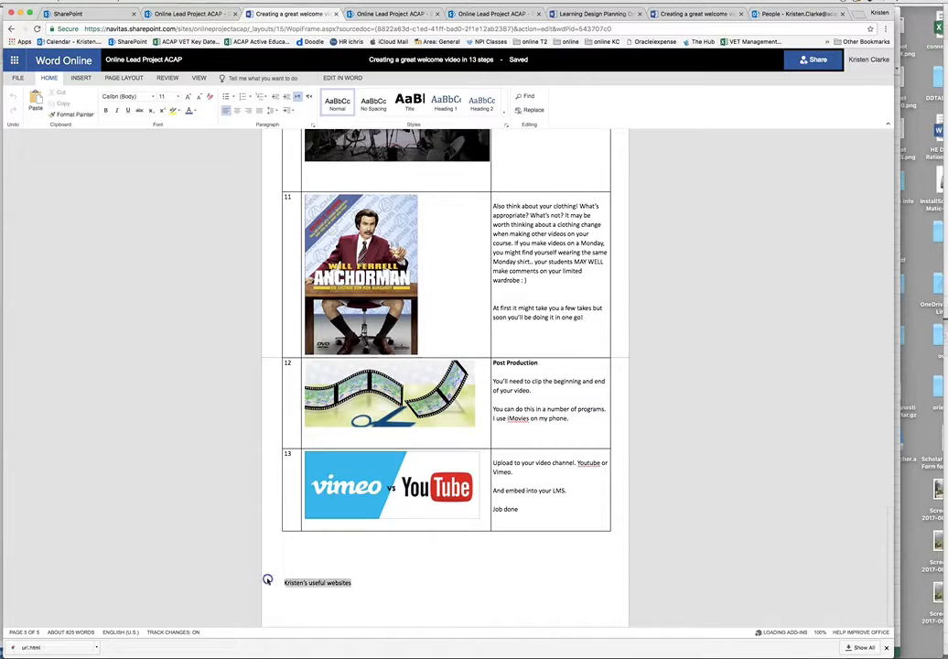
click(371, 591)
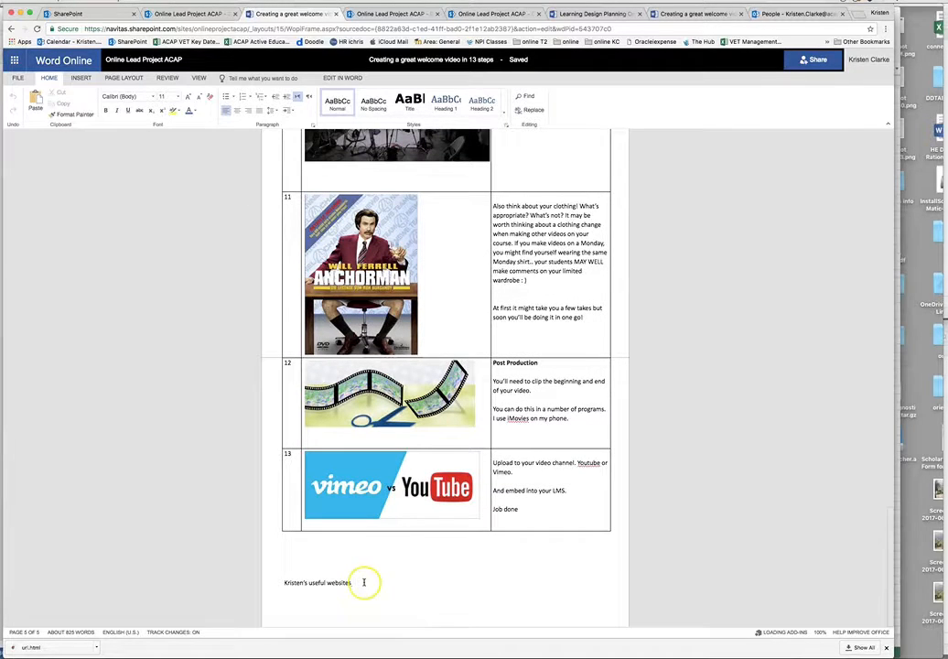
Delete the added "useful websites" line below the document's final table.
drag(363, 581, 256, 573)
key(BackSpace)
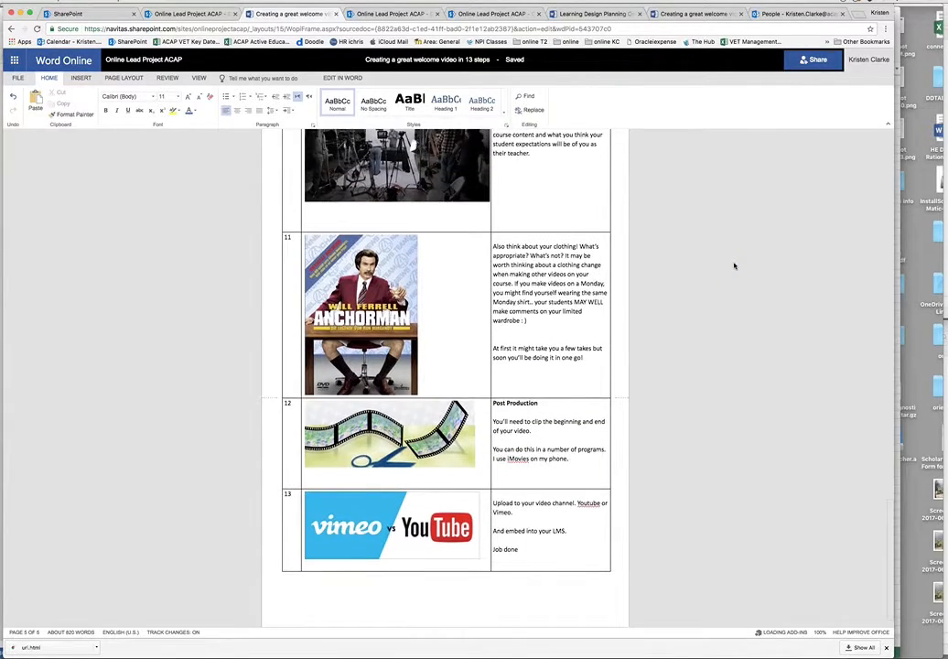
scroll(733, 266, up, 2)
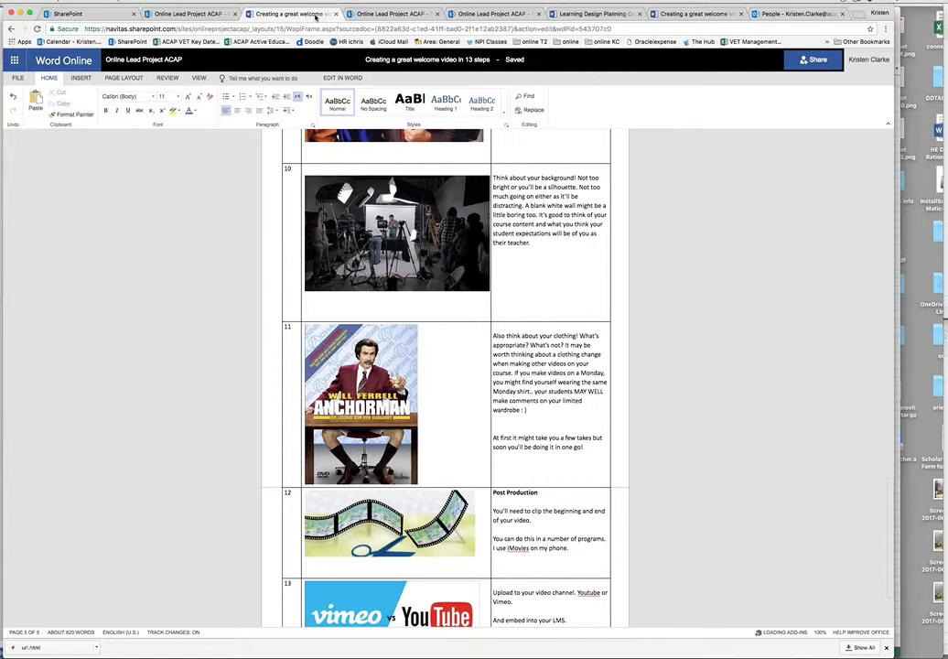
Close the welcome video document and return to the Guides and useful Documents folder in SharePoint.
click(336, 15)
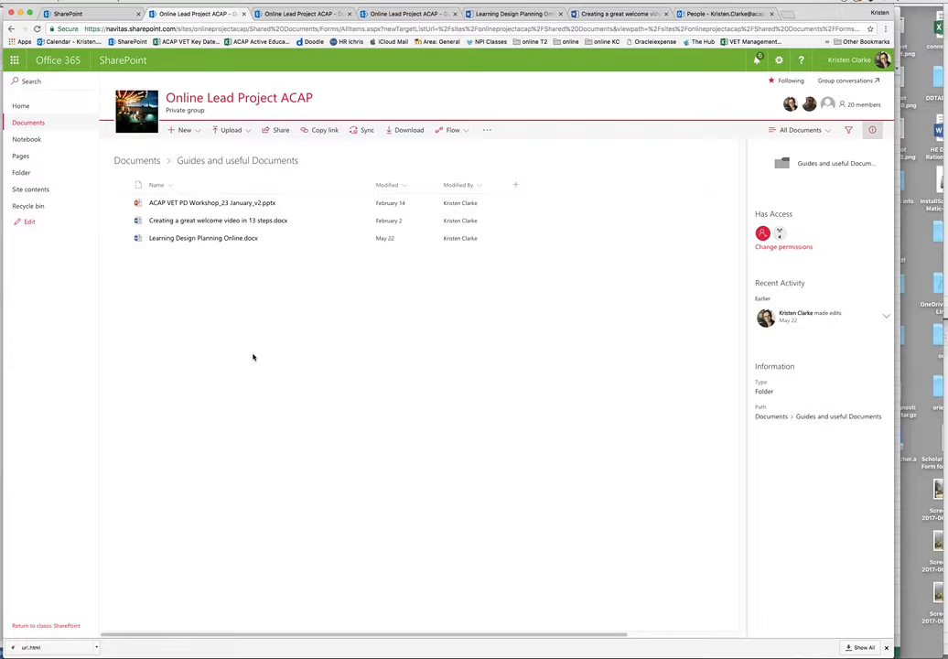
click(248, 357)
click(254, 357)
click(142, 561)
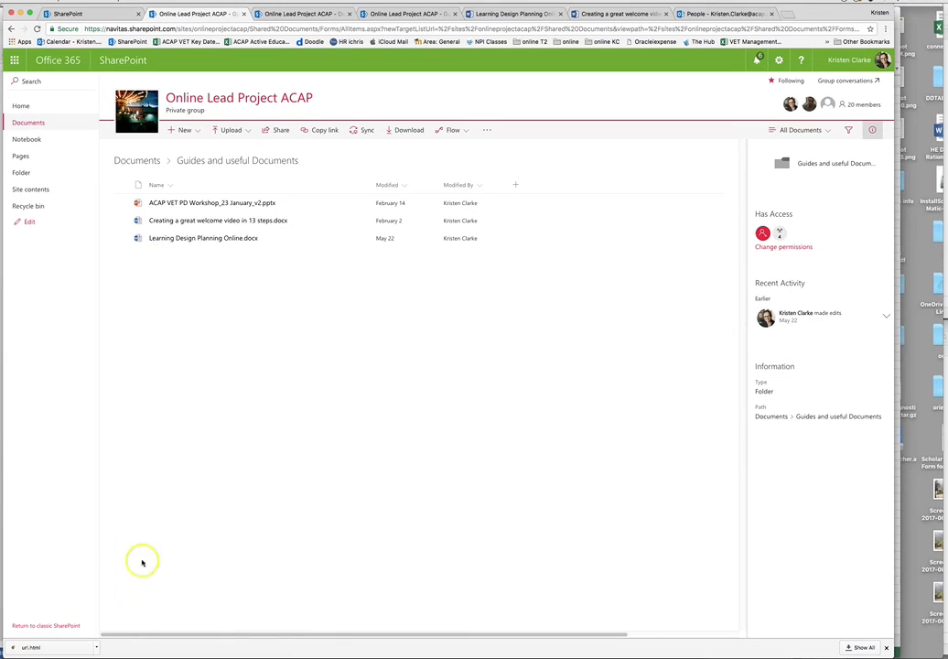